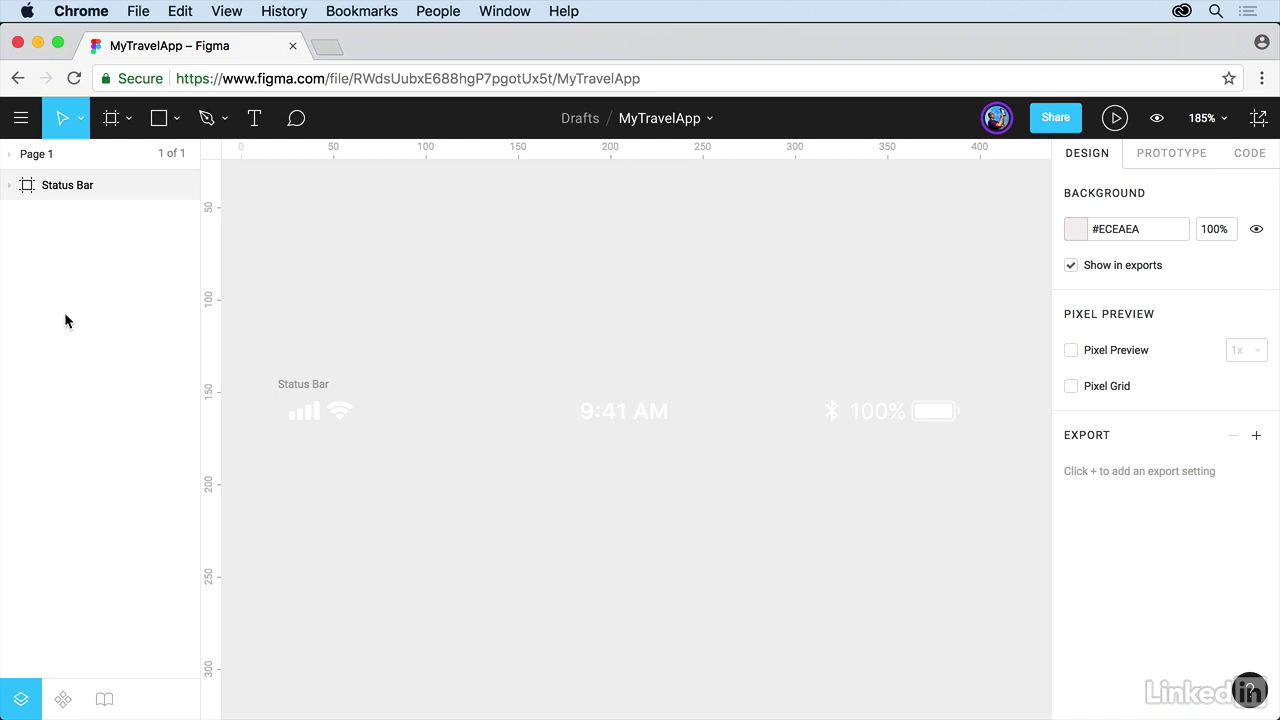
Expand the Pages list and open the Region Tools dropdown showing the Frame and Slice tools.
left_click(10, 186)
left_click(10, 186)
left_click(9, 156)
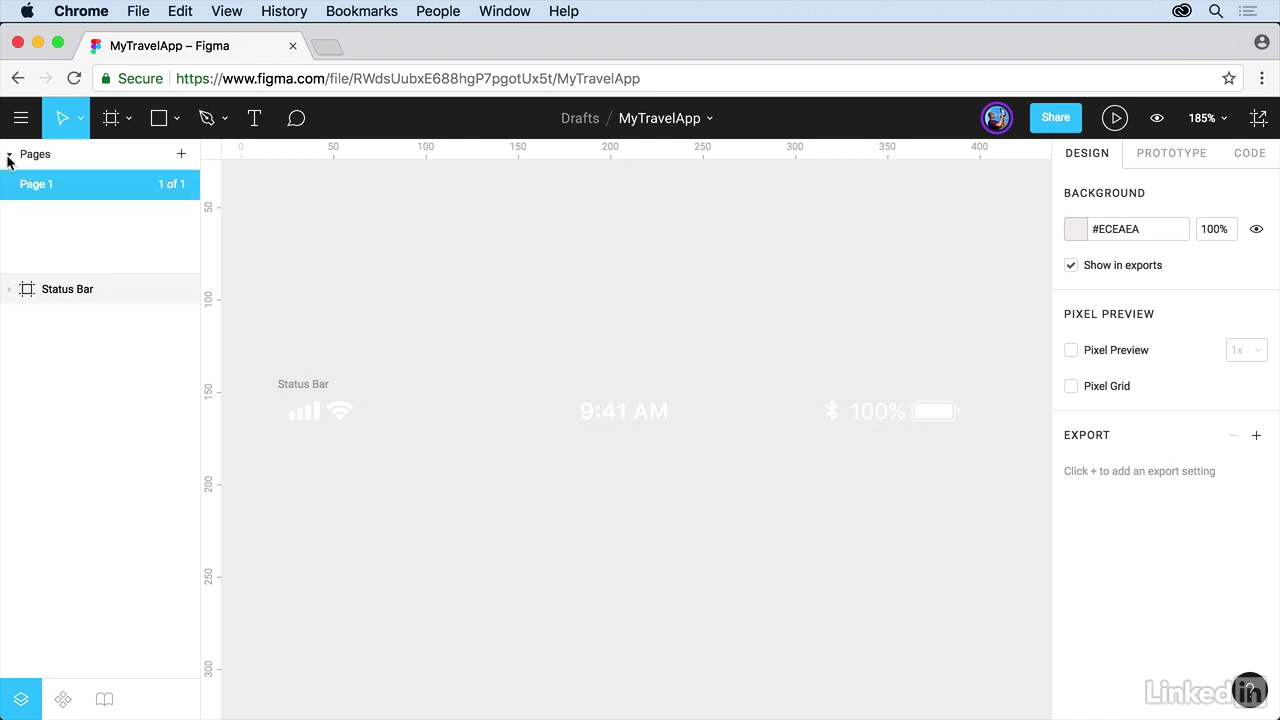
left_click(127, 120)
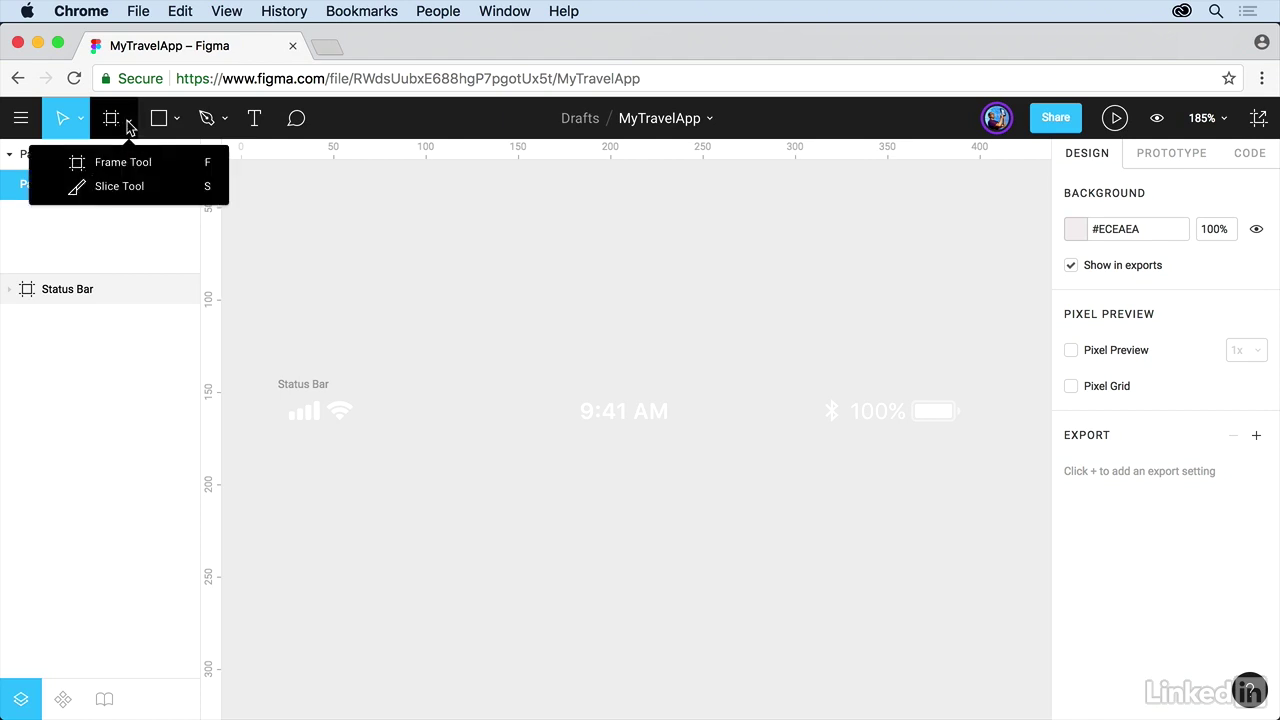
Choose the Frame tool and add a 375 × 667 iPhone 8 frame from the Phone presets.
left_click(153, 170)
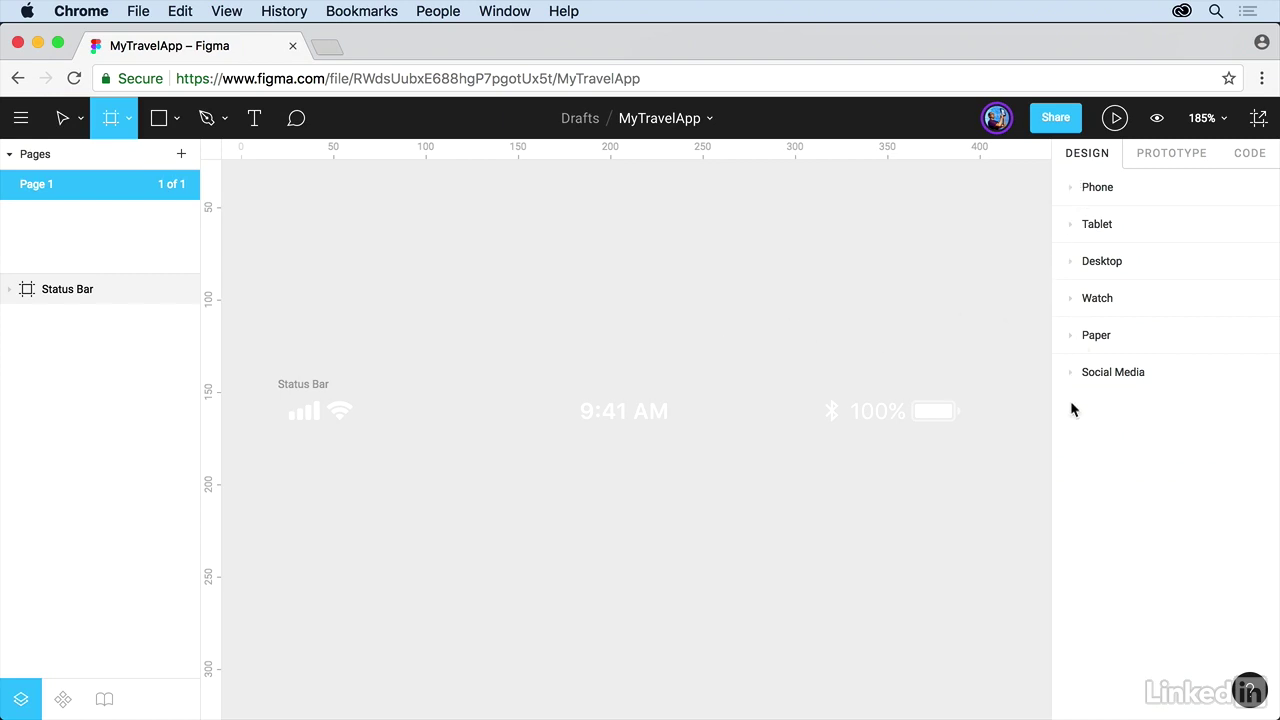
left_click(1070, 372)
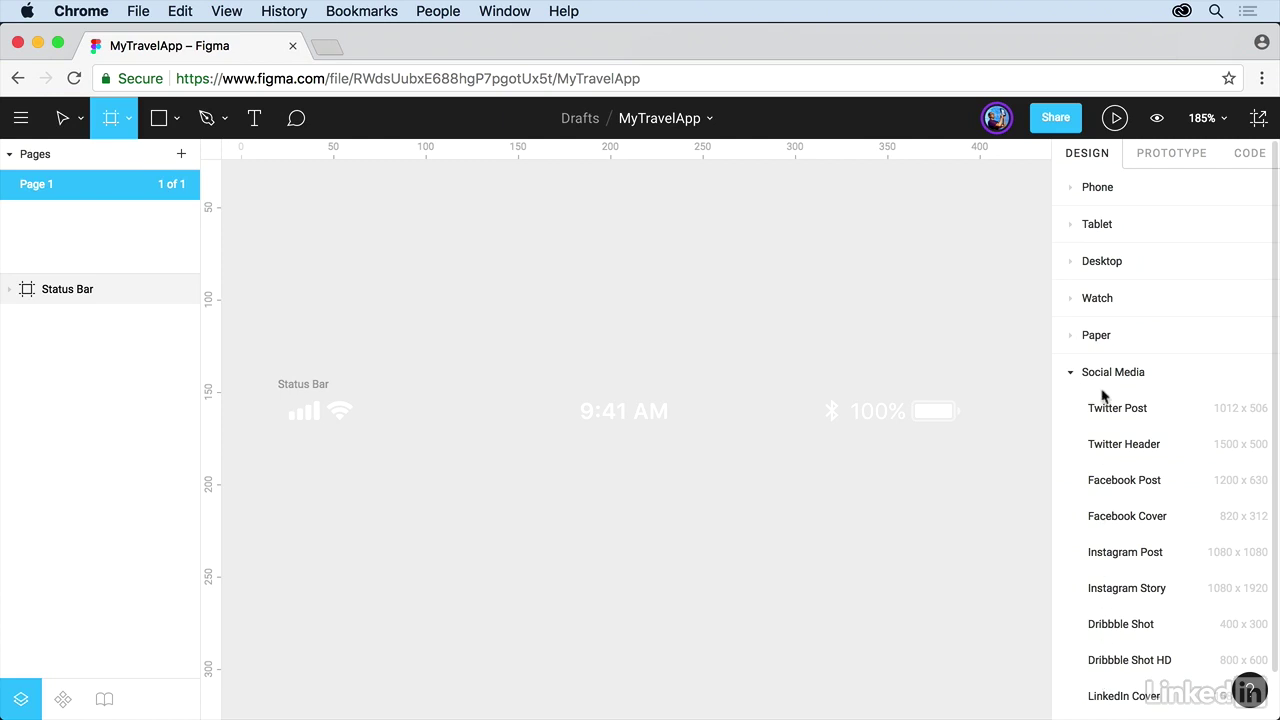
left_click(1066, 374)
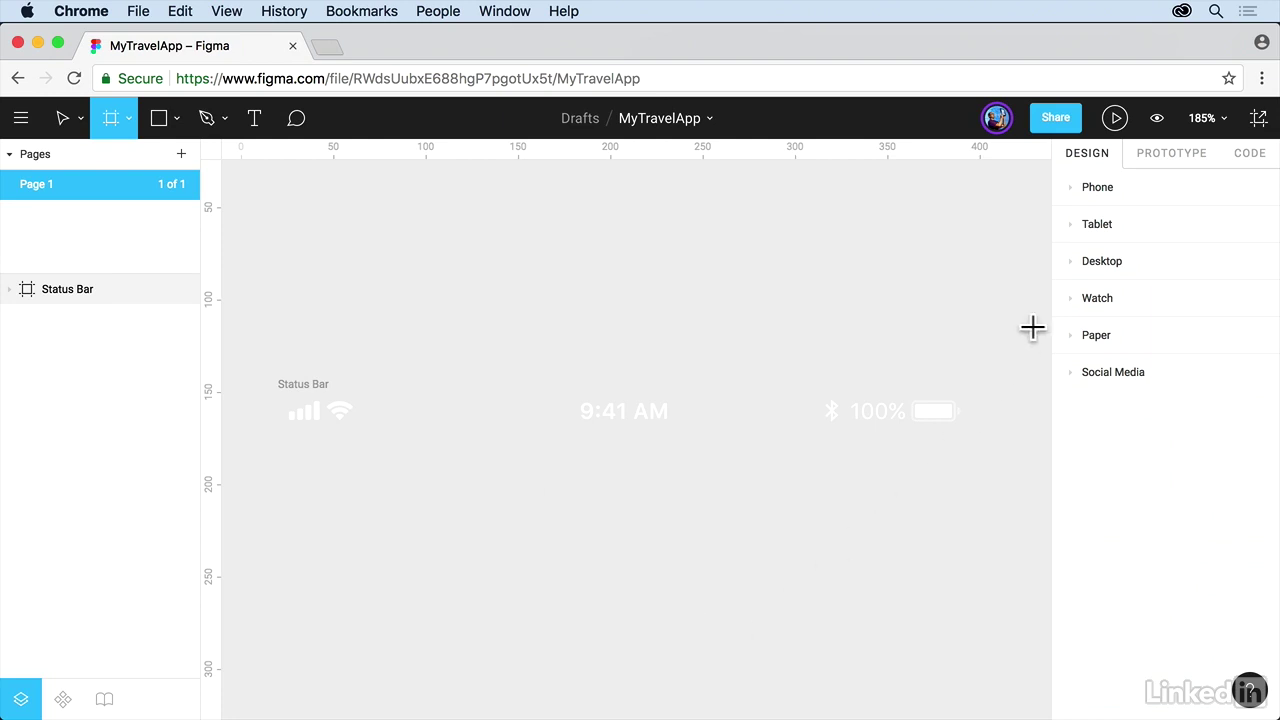
left_click(1071, 189)
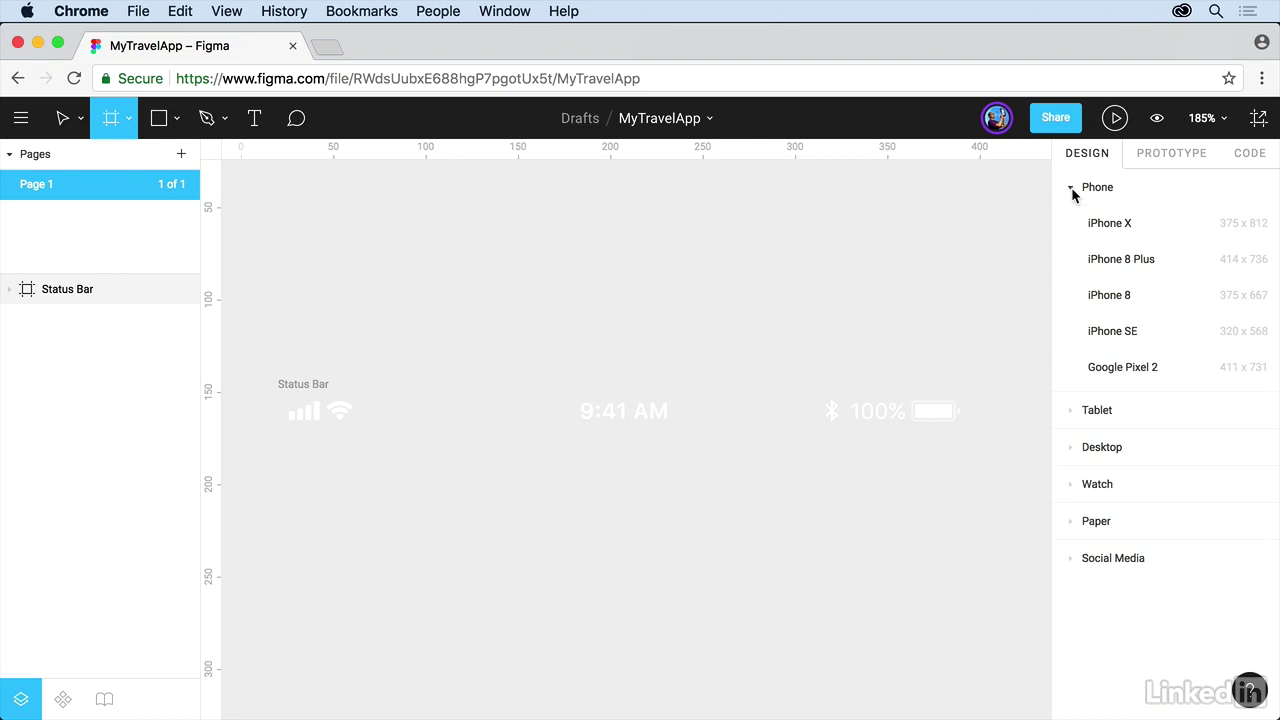
left_click(1109, 295)
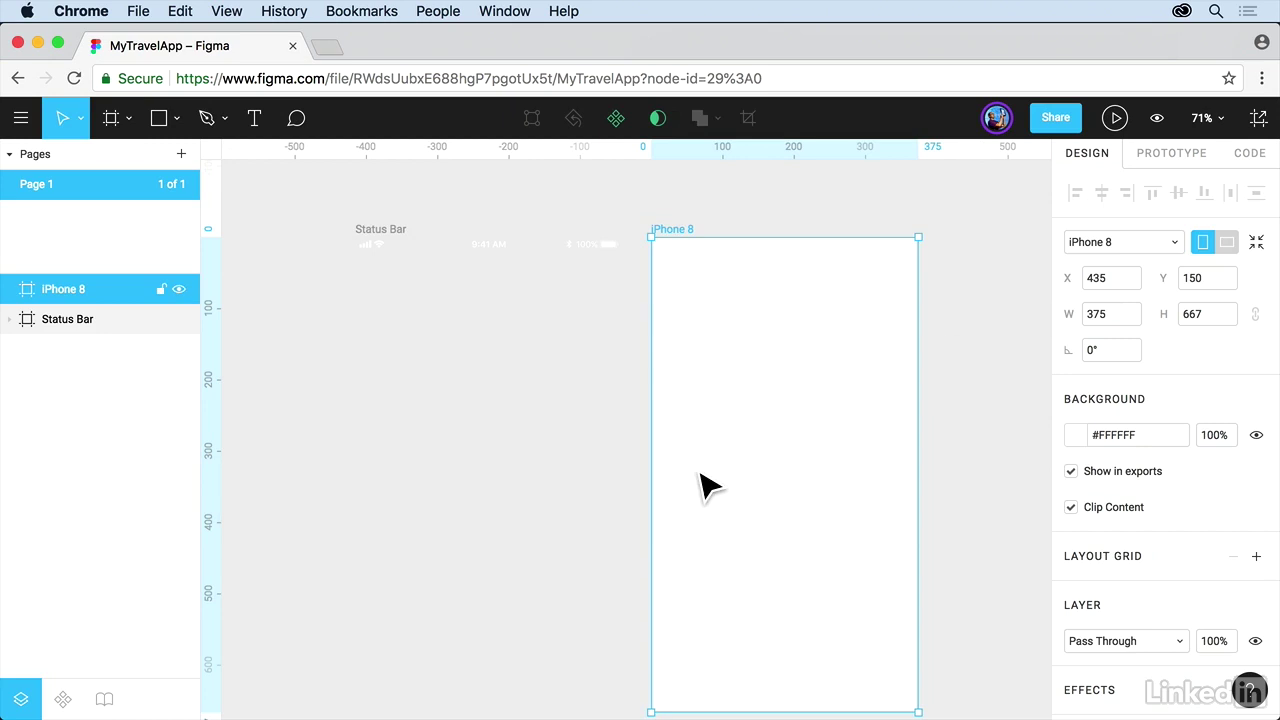
Zoom out, move the iPhone 8 frame up and right, and drag its corner to 511 × 606.
key("minus")
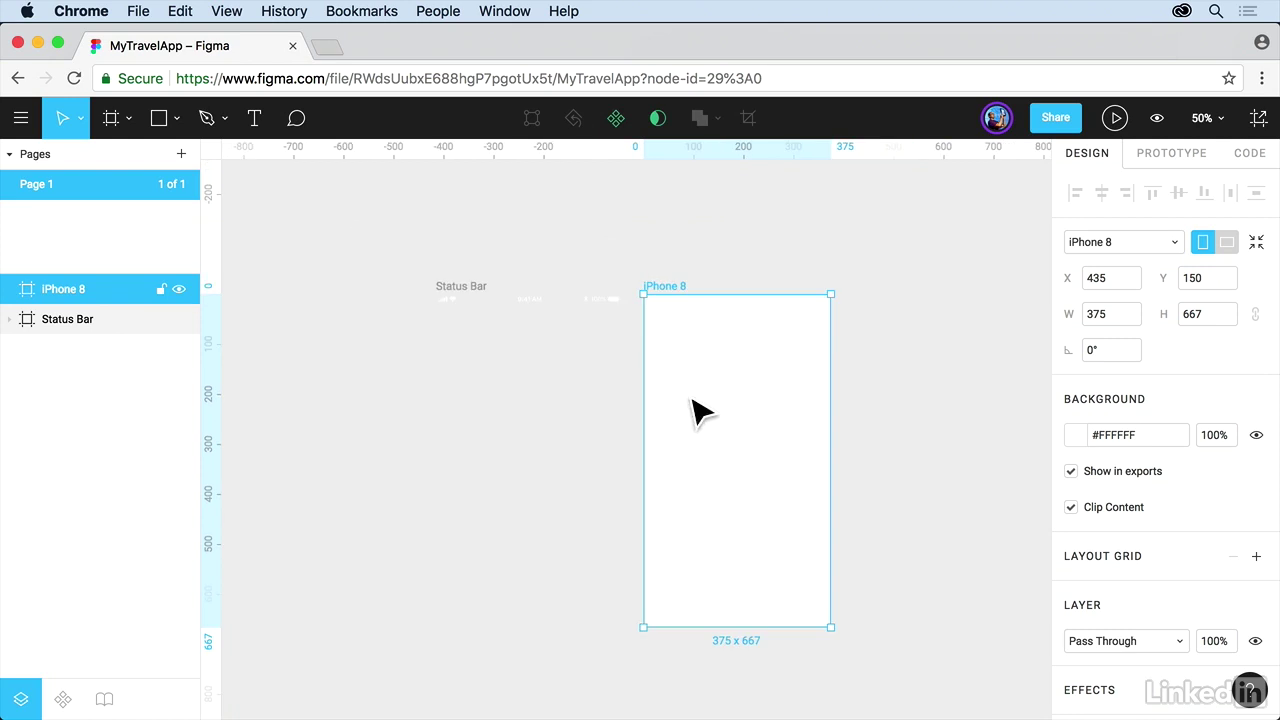
left_click_drag(684, 304, 714, 271)
mouse_move(733, 388)
left_mouse_down()
mouse_move(709, 420)
mouse_move(714, 403)
left_mouse_up()
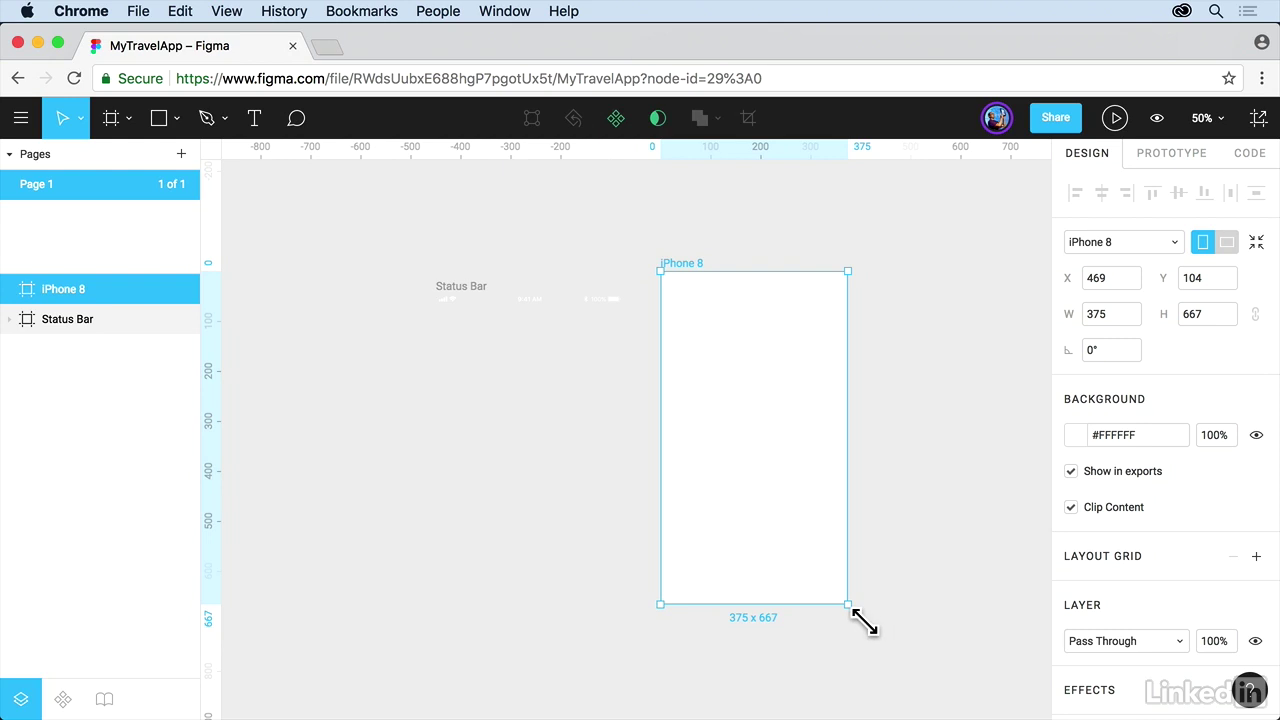
left_click_drag(852, 607, 916, 575)
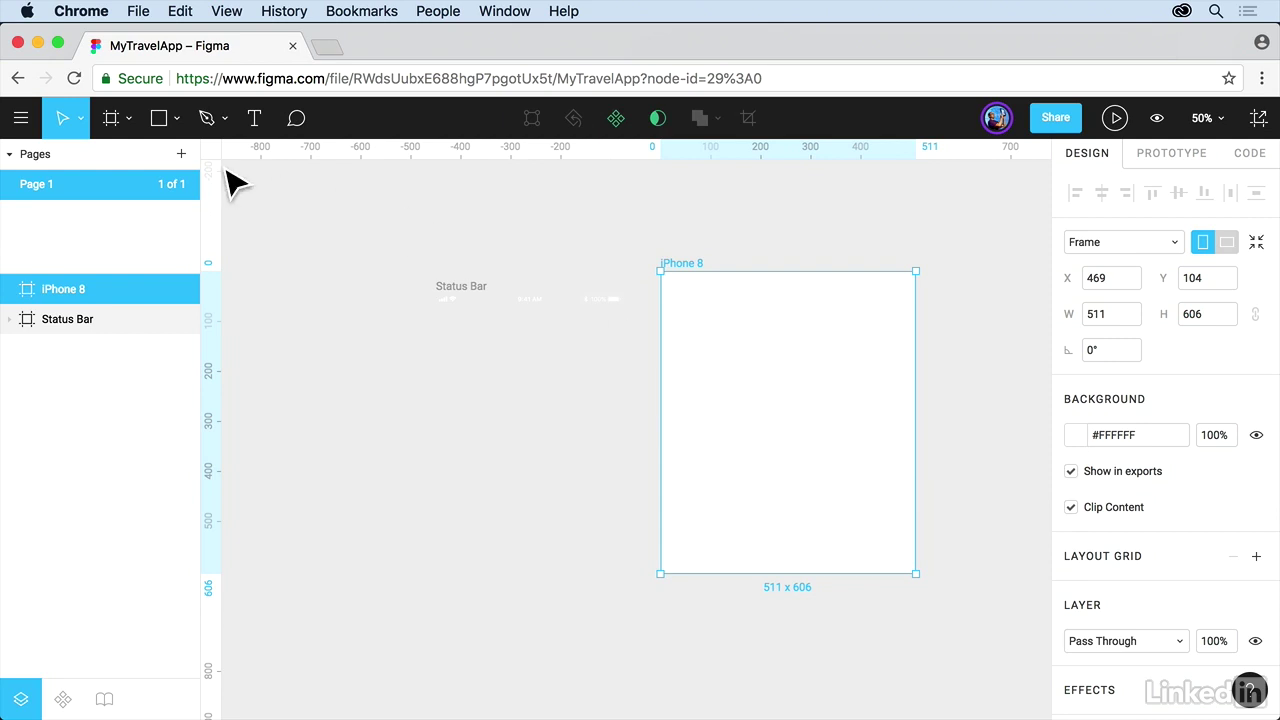
key("r")
mouse_move(606, 401)
left_mouse_down()
mouse_move(729, 523)
mouse_move(795, 540)
left_mouse_up()
left_click(766, 408)
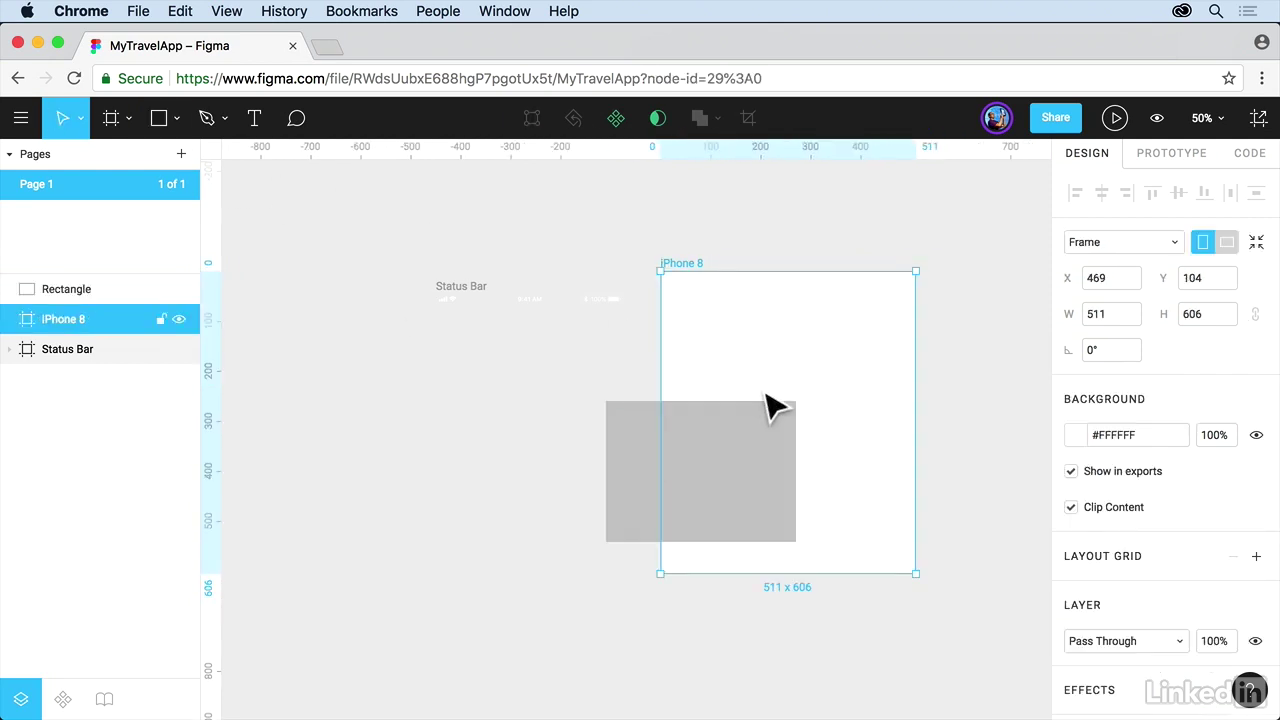
left_click(749, 491)
left_click_drag(749, 491, 858, 428)
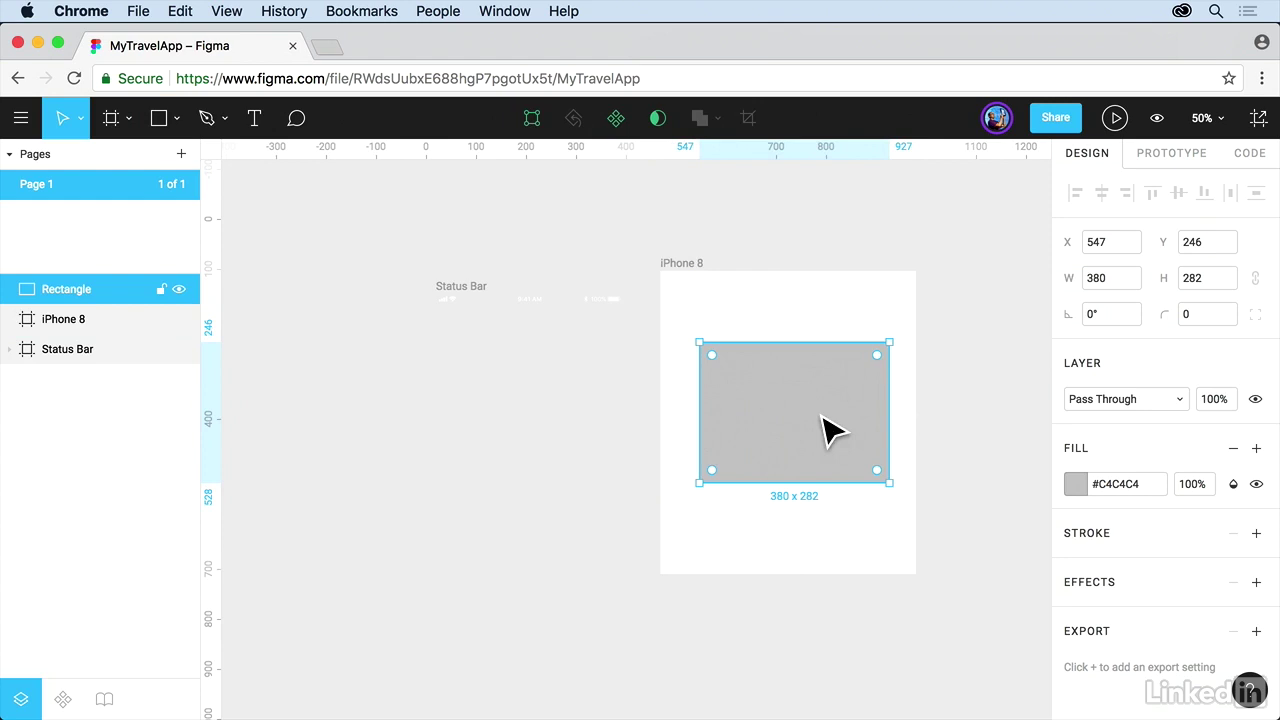
left_click(971, 449)
left_click(760, 410)
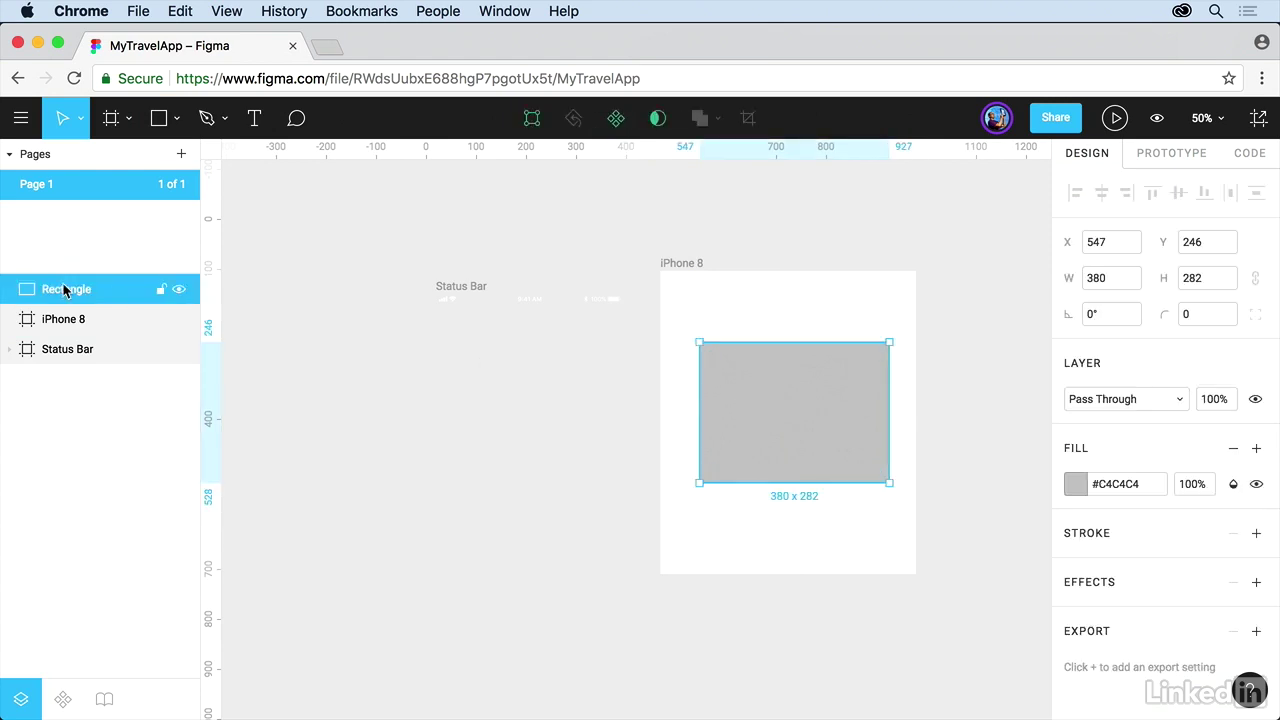
left_click_drag(72, 323, 70, 320)
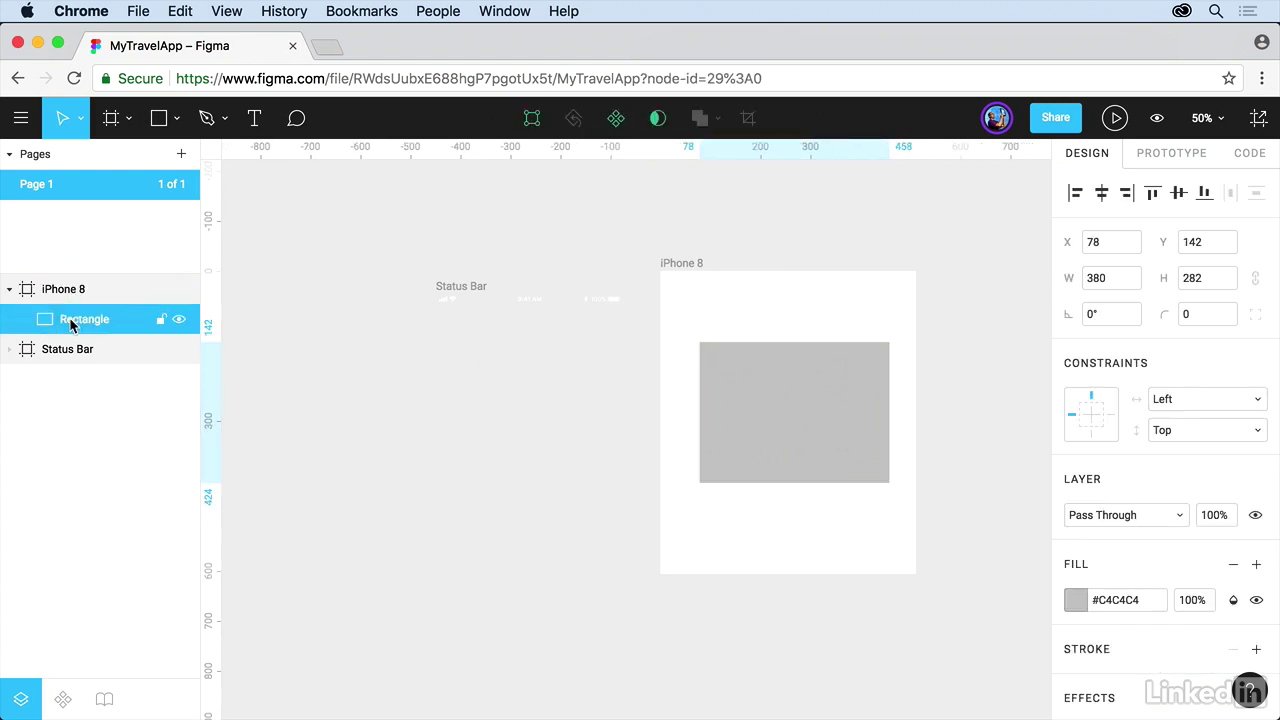
left_click_drag(811, 437, 766, 461)
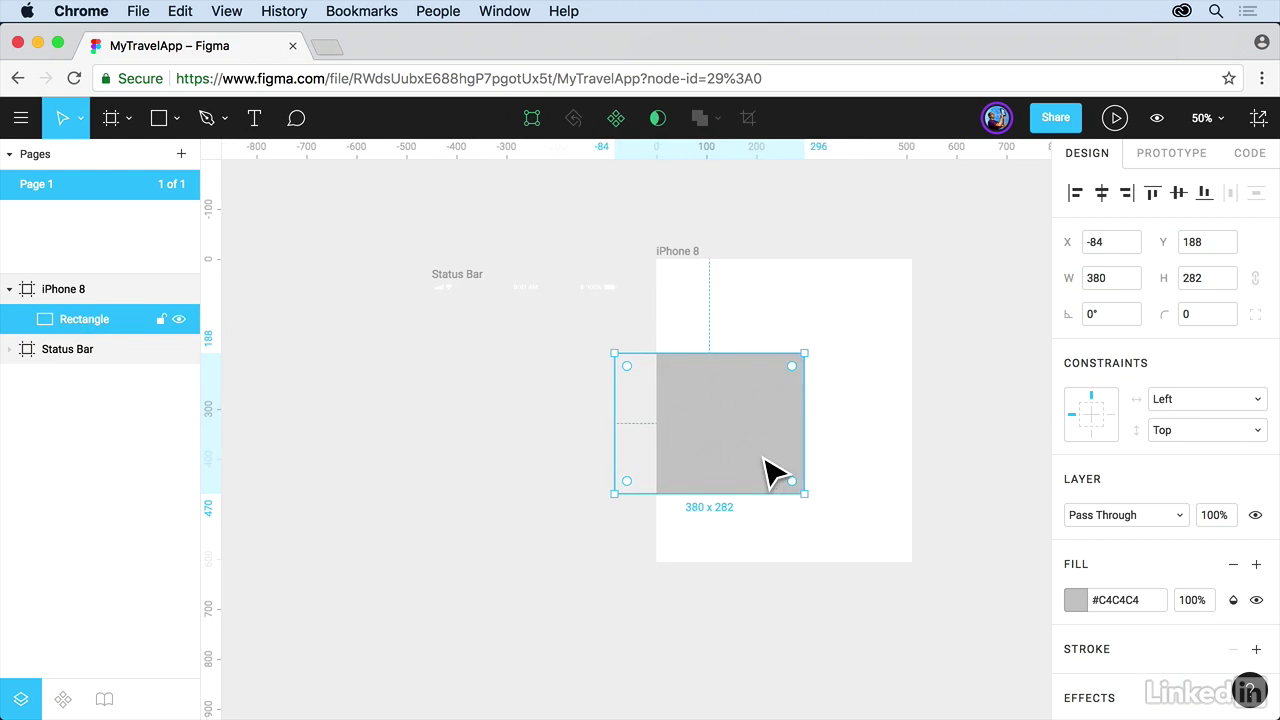
left_click_drag(738, 420, 692, 365)
key("Delete")
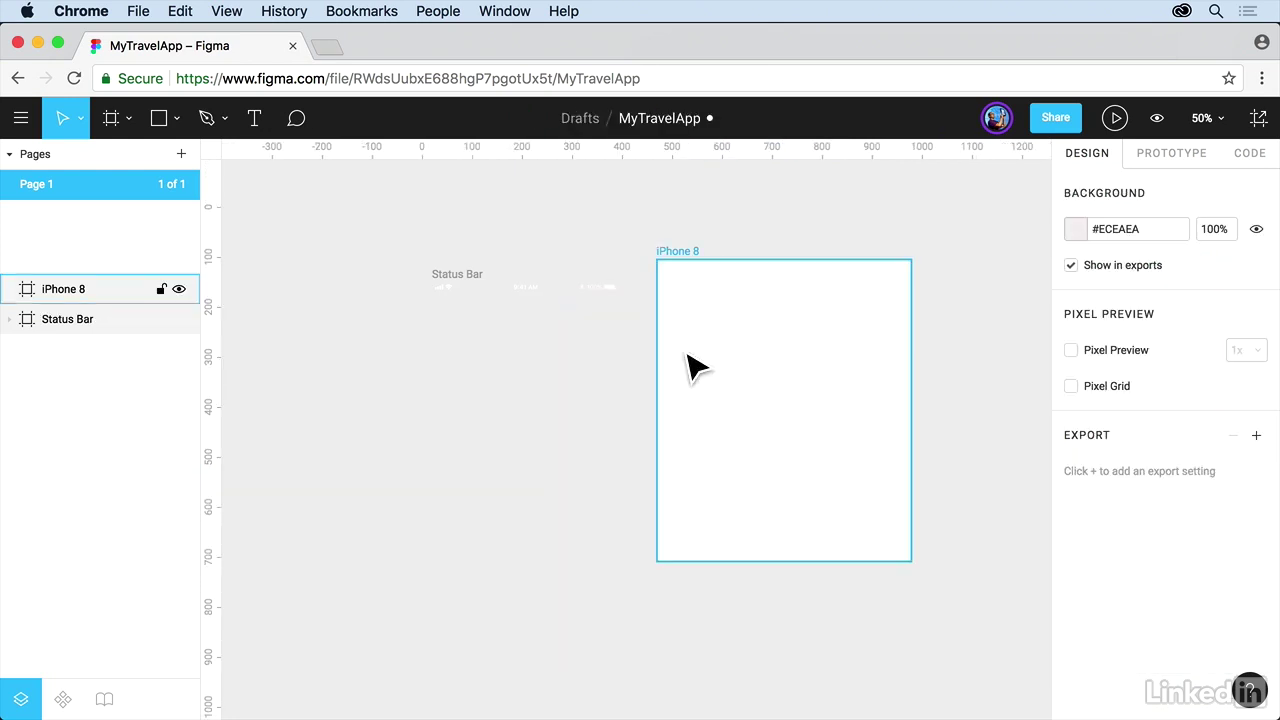
Reset the selected frame to the 375 × 667 iPhone 8 preset size.
left_click(686, 252)
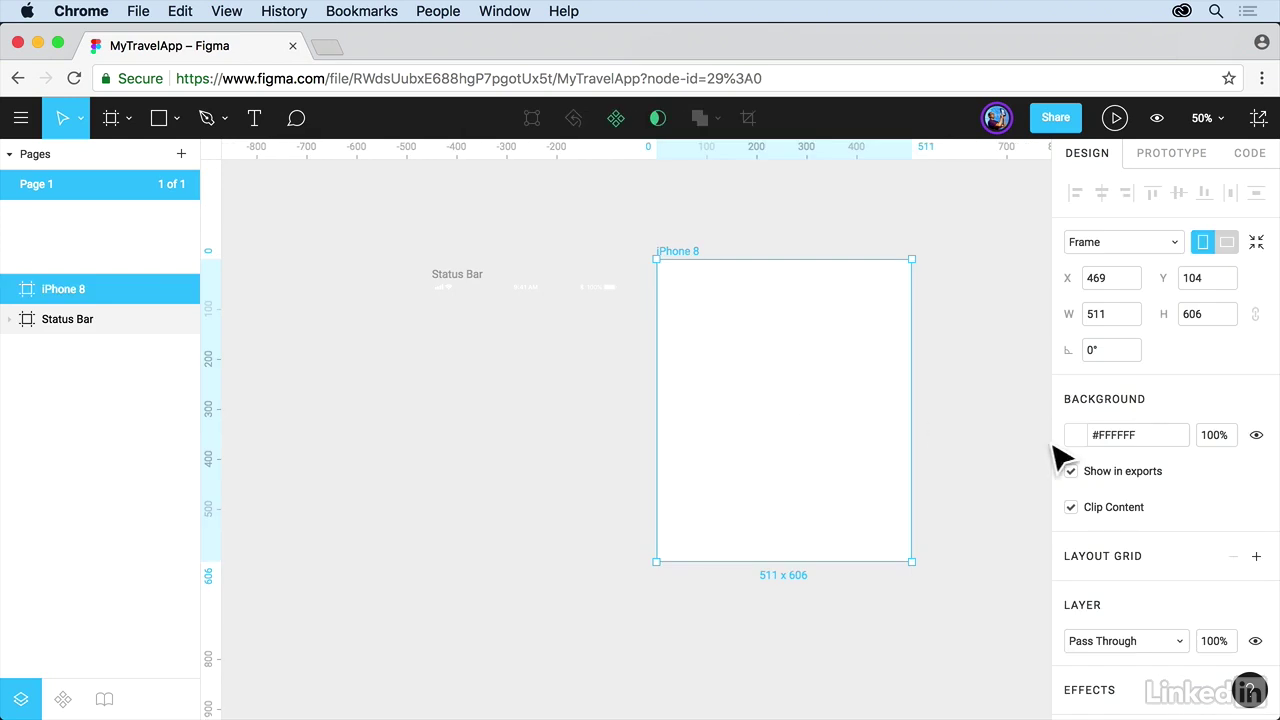
scroll(1122, 495, "down", 3)
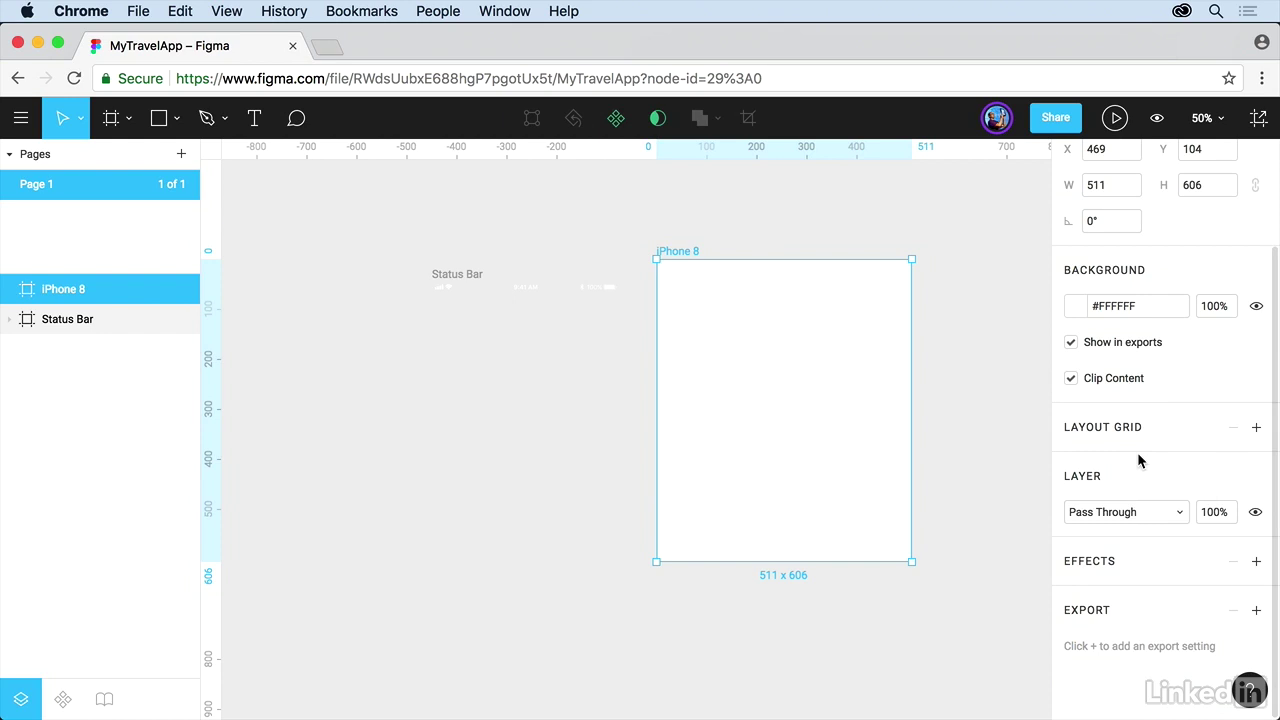
scroll(1137, 452, "up", 3)
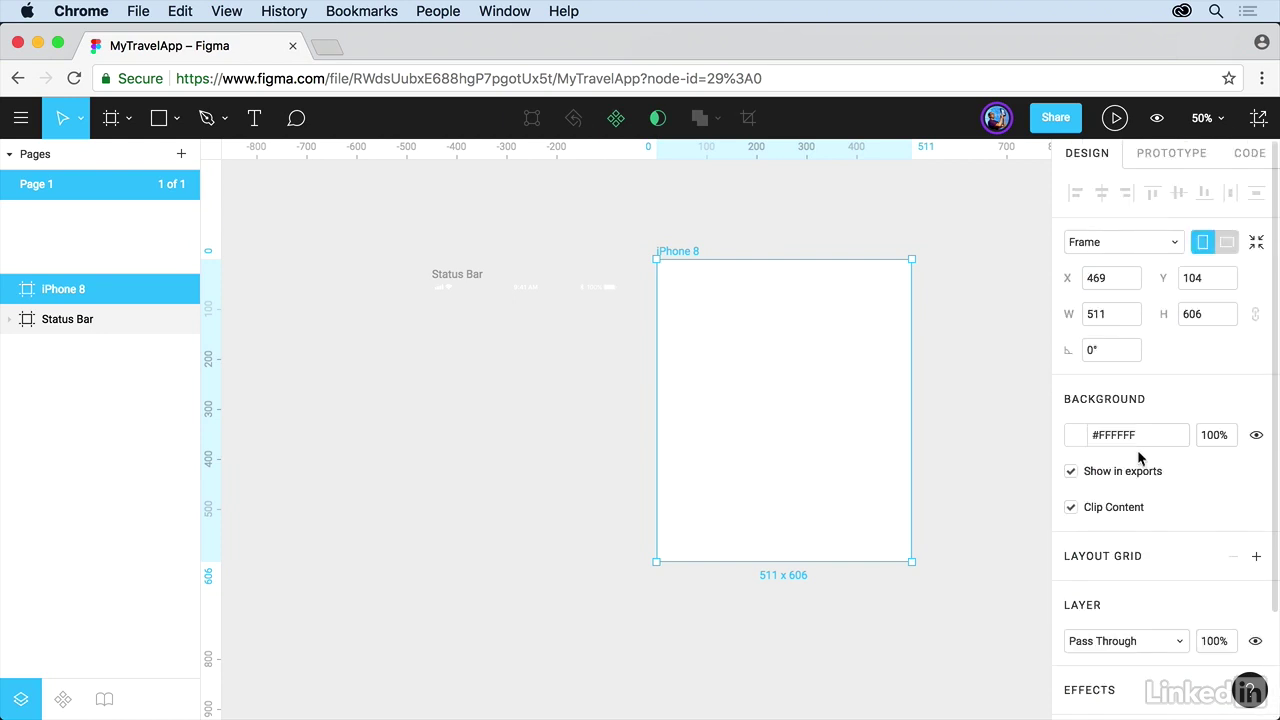
left_click(1176, 248)
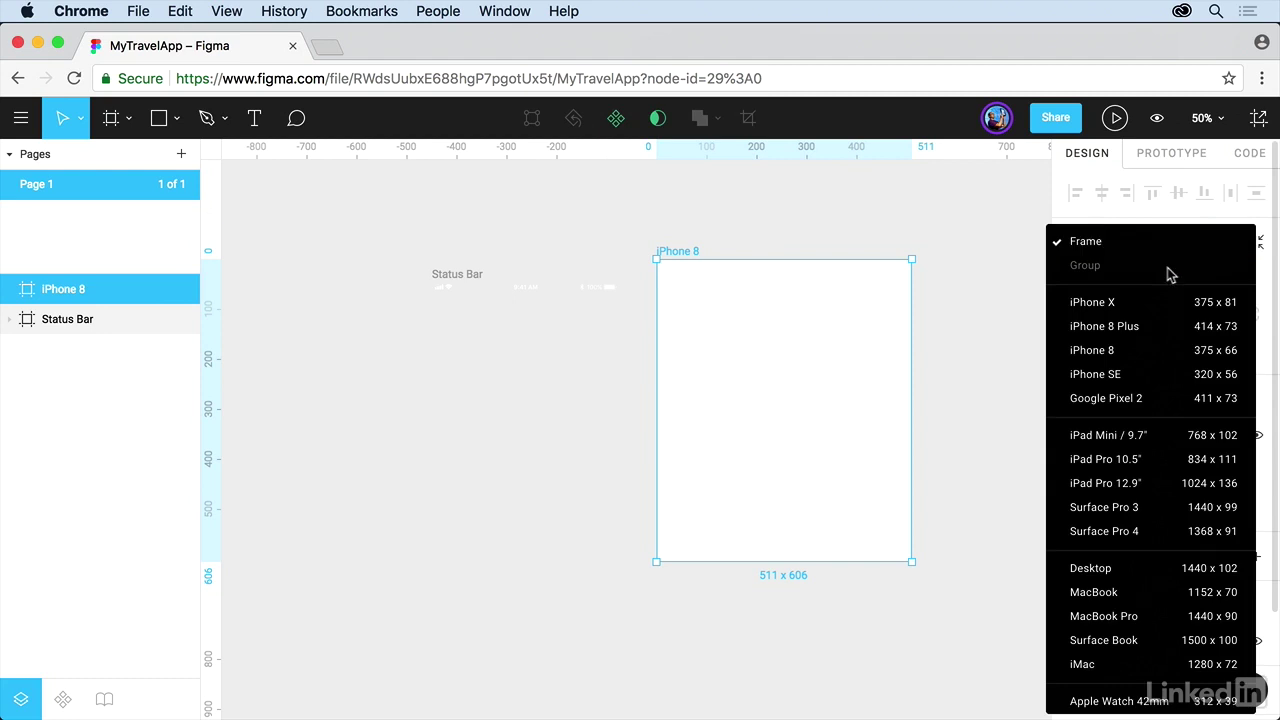
left_click(1145, 352)
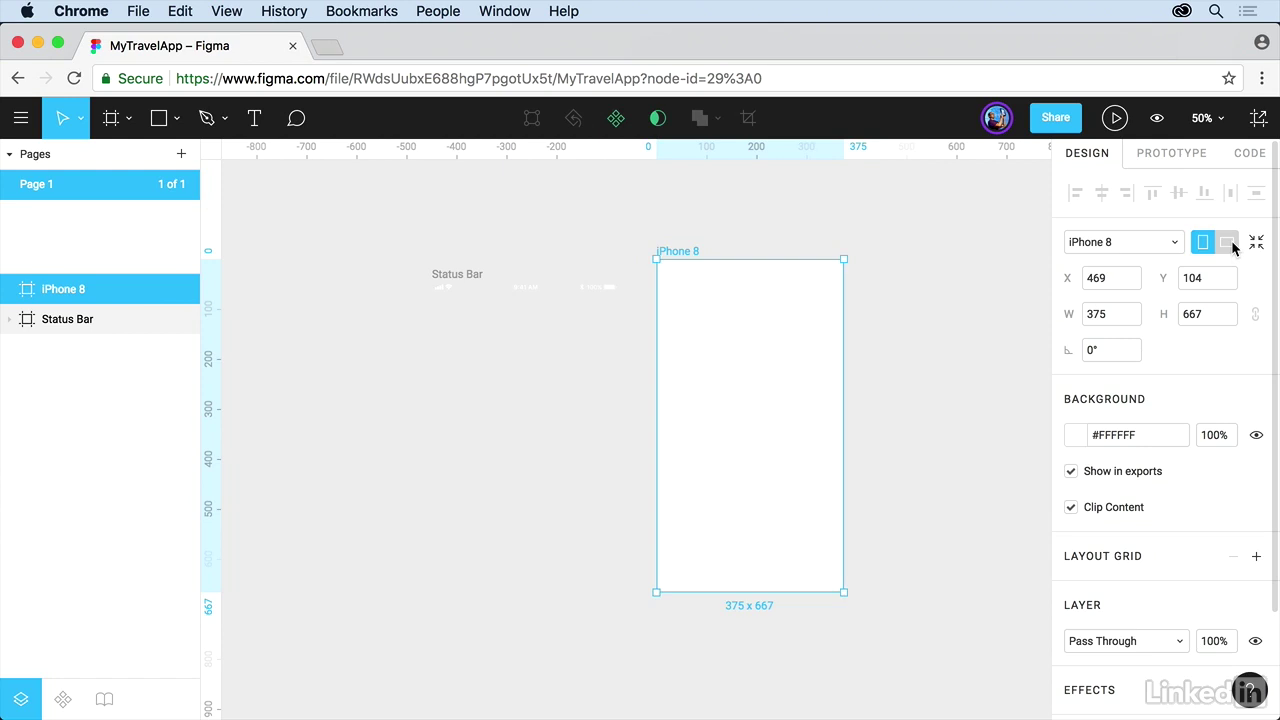
Rename the iPhone 8 frame to 'Home'.
double_click(684, 254)
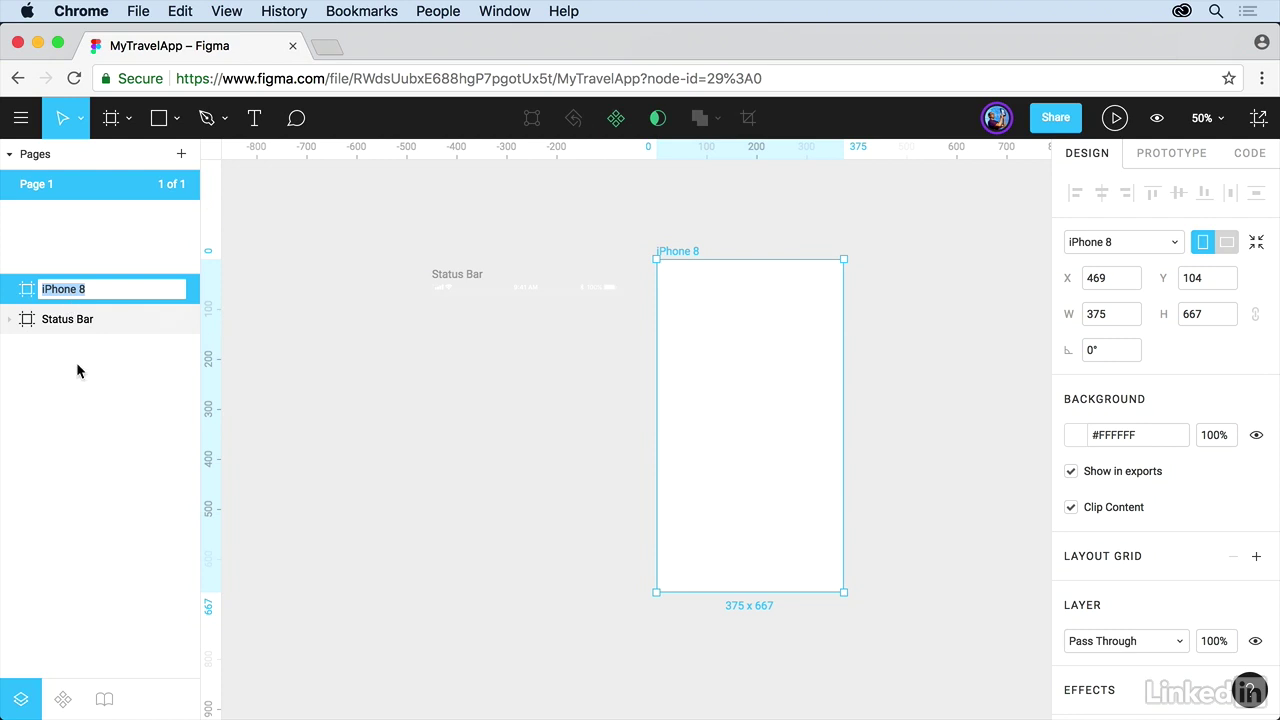
type("Home")
key("Return")
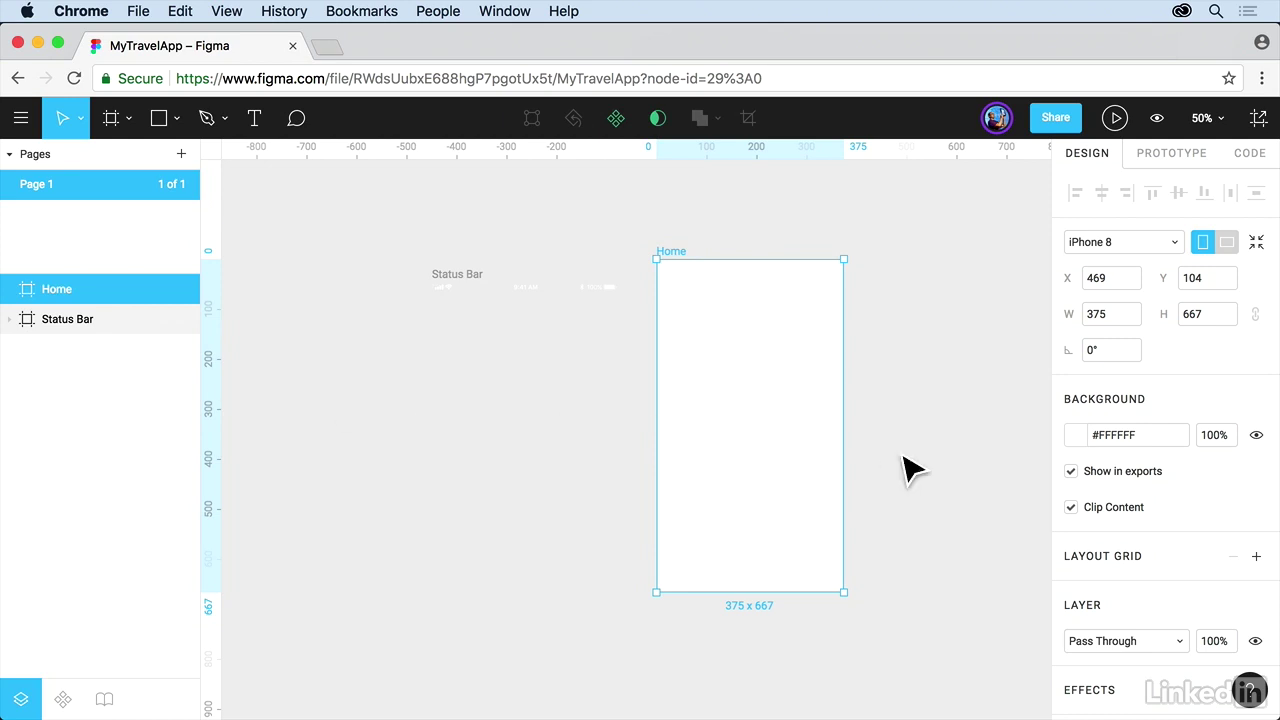
scroll(1213, 520, "down", 3)
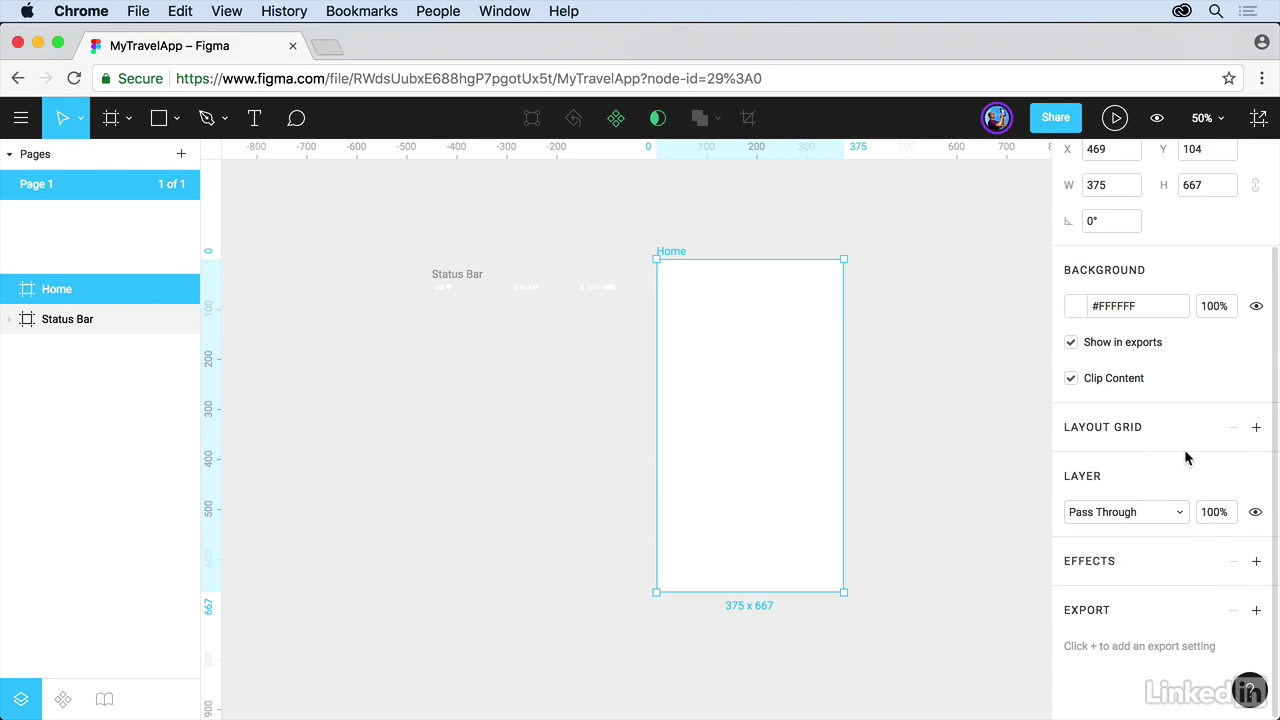
Add a layout grid to Home and set it to Columns with a count of 1.
left_click(1256, 428)
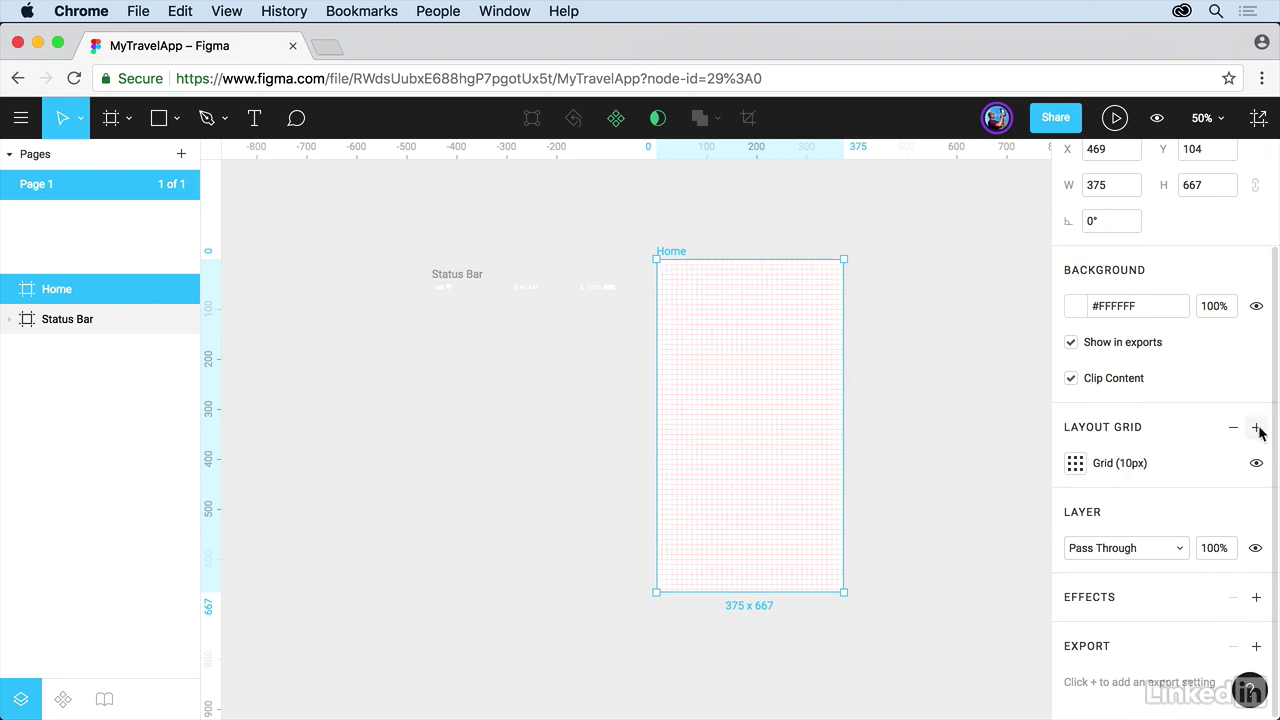
left_click(1076, 468)
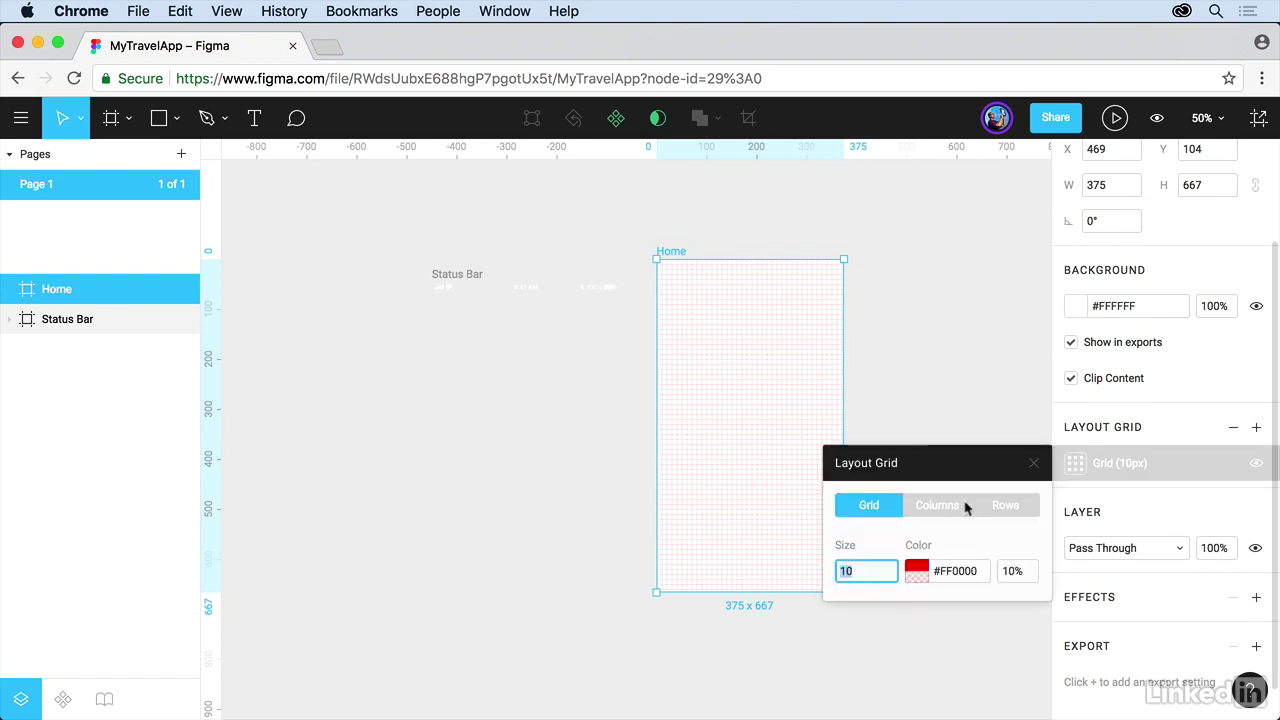
left_click(943, 505)
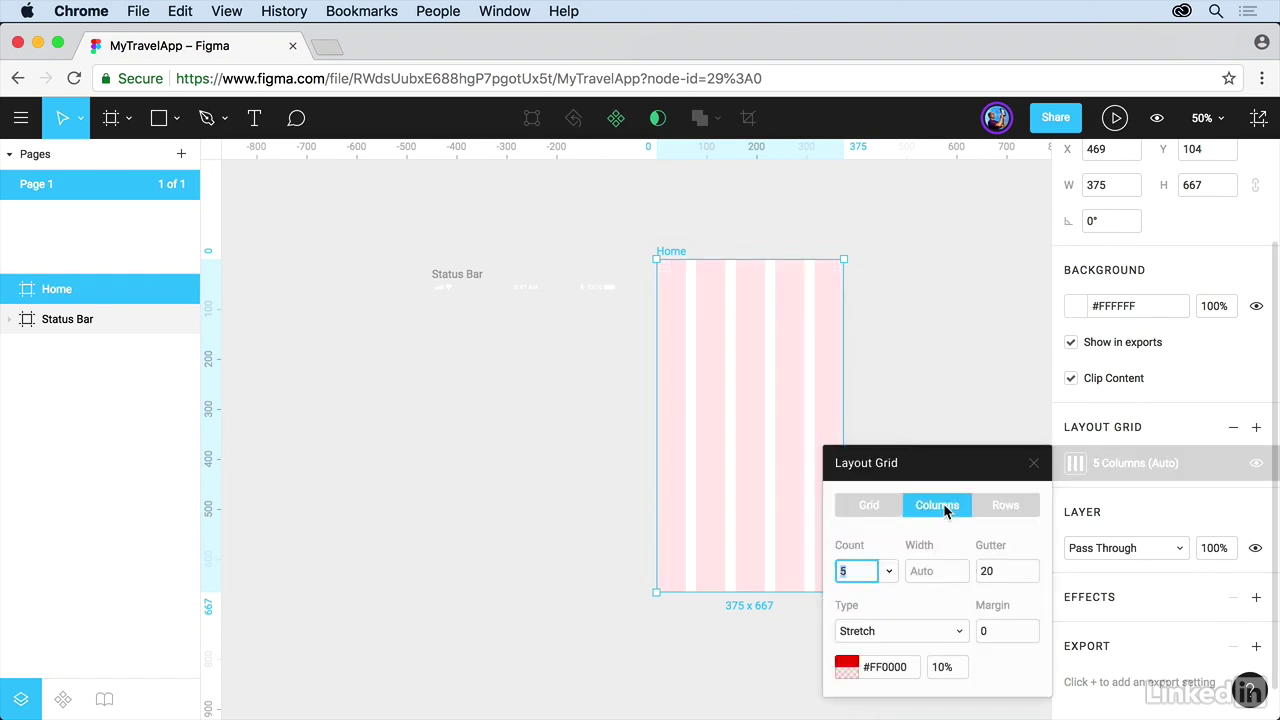
left_click(1004, 505)
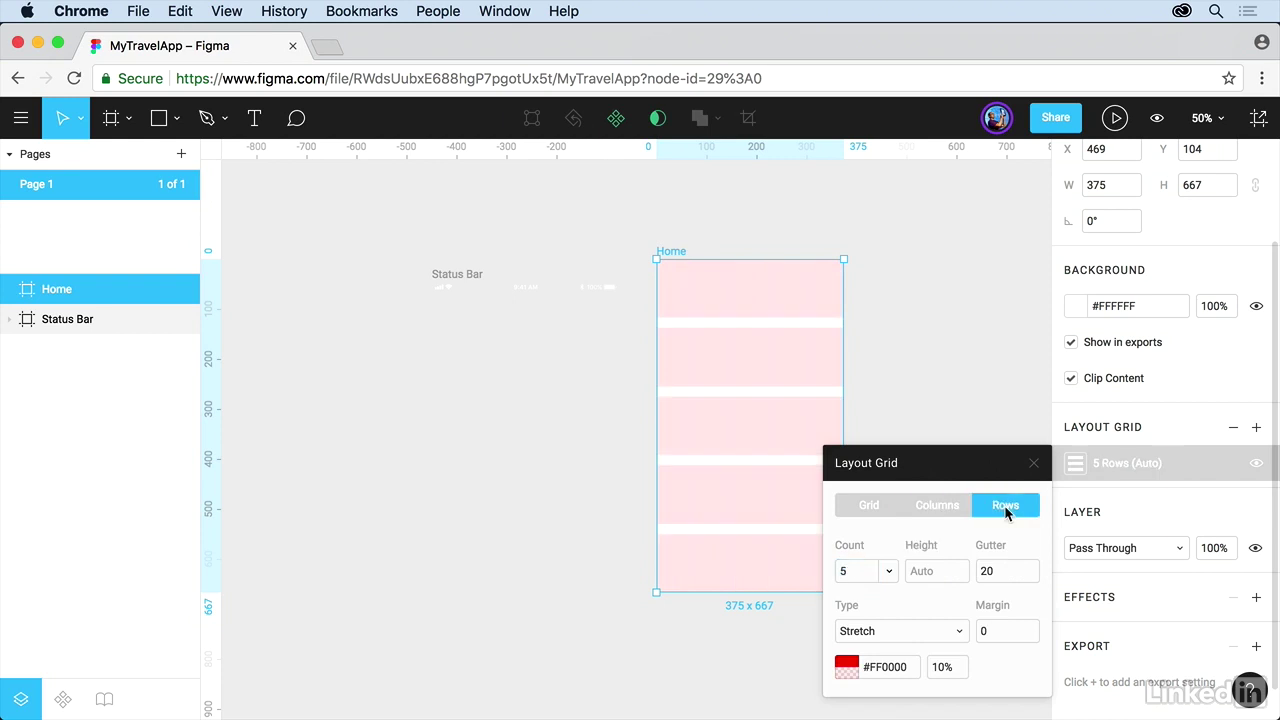
left_click(941, 506)
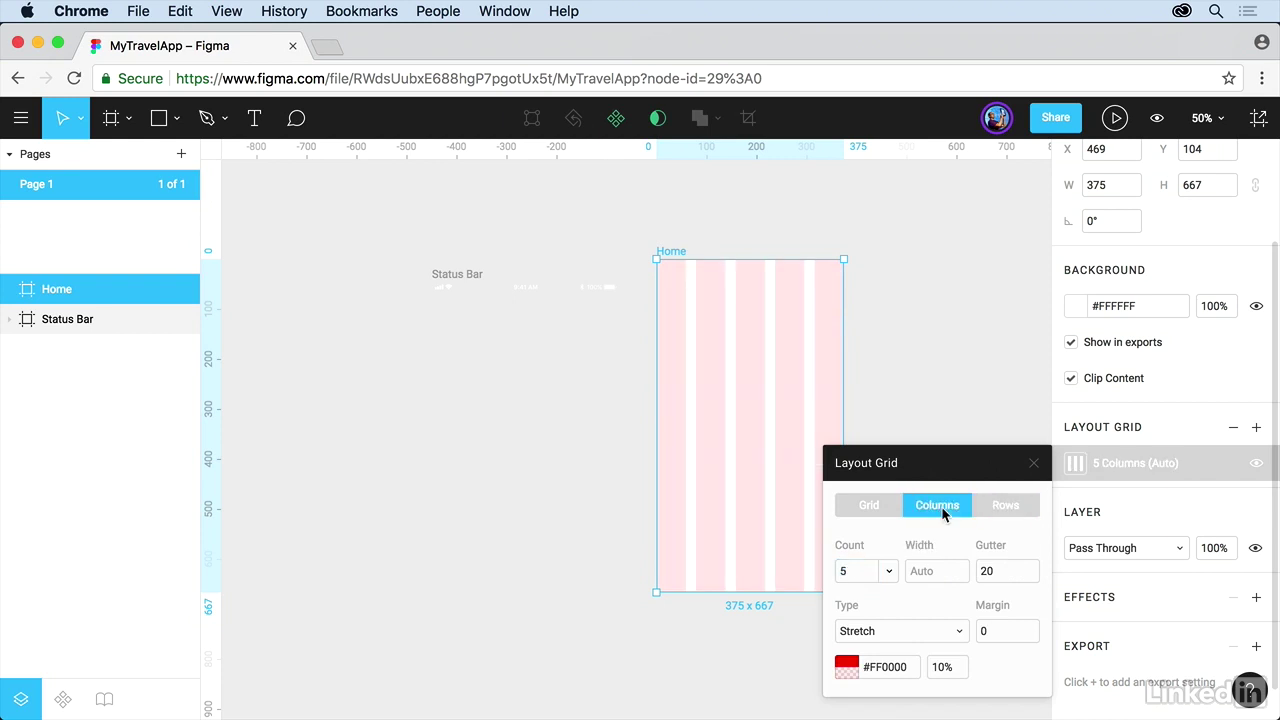
left_click(888, 577)
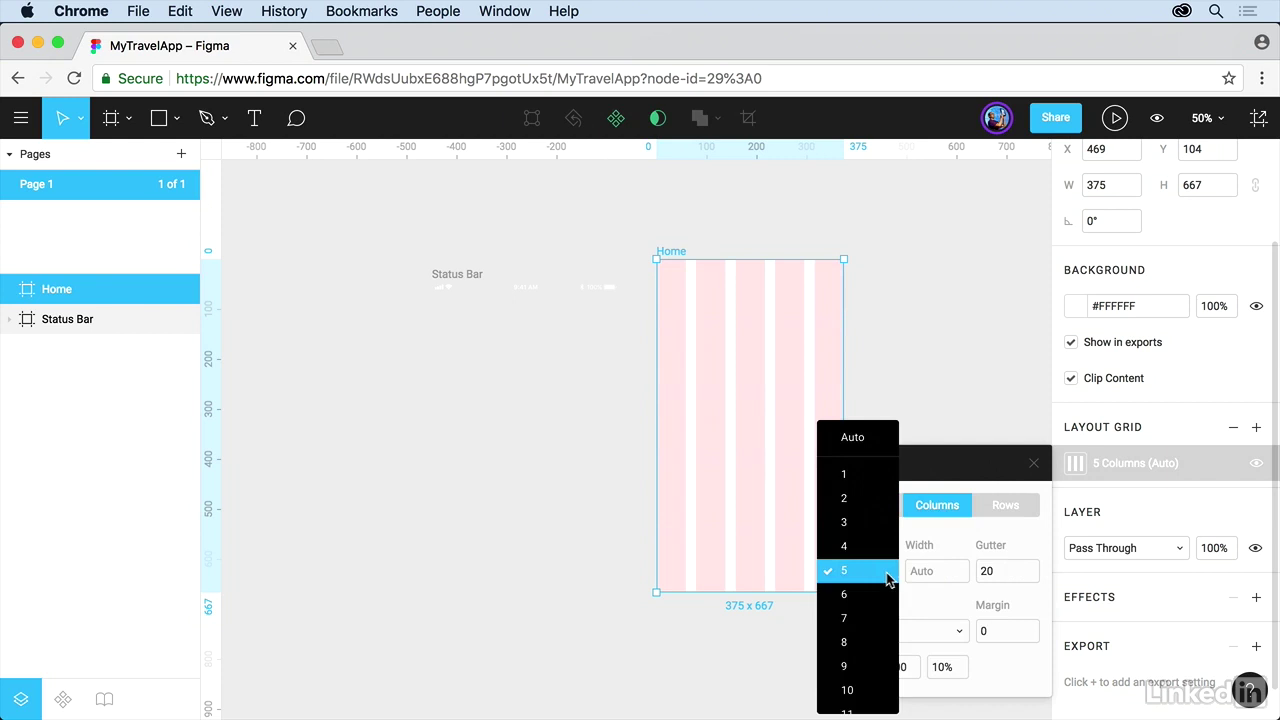
left_click(849, 492)
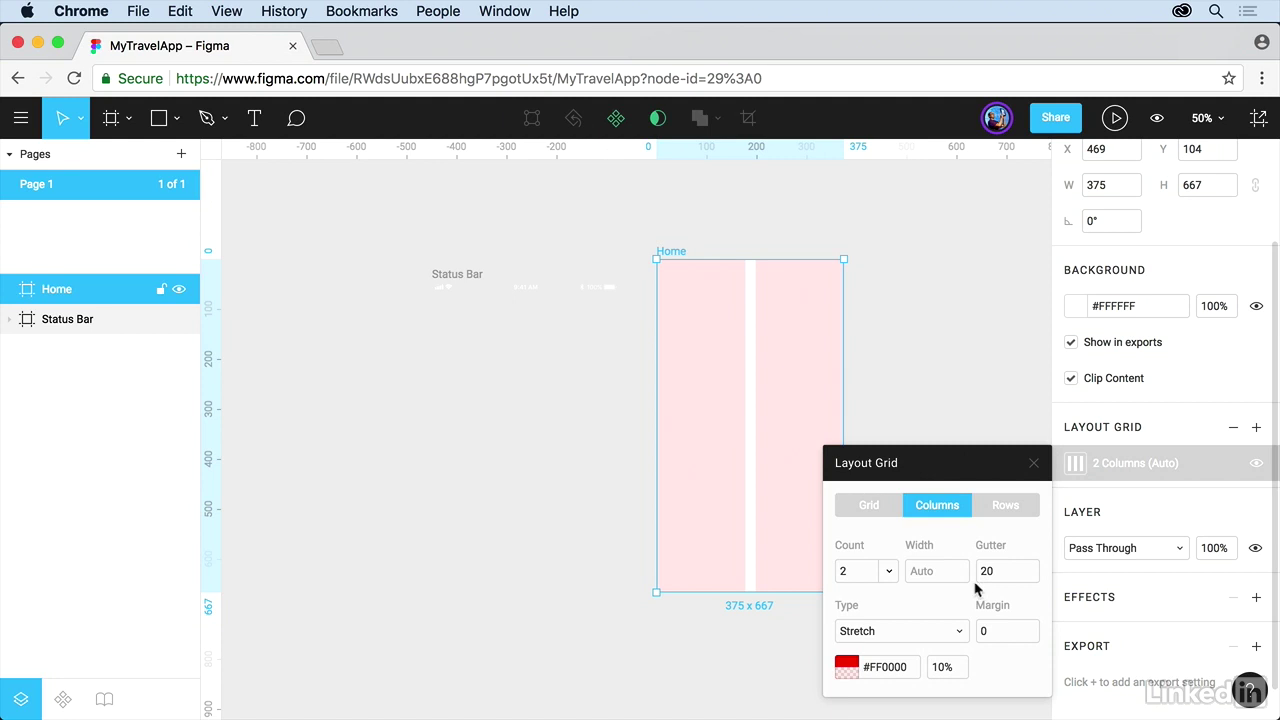
left_click(886, 577)
left_click(870, 548)
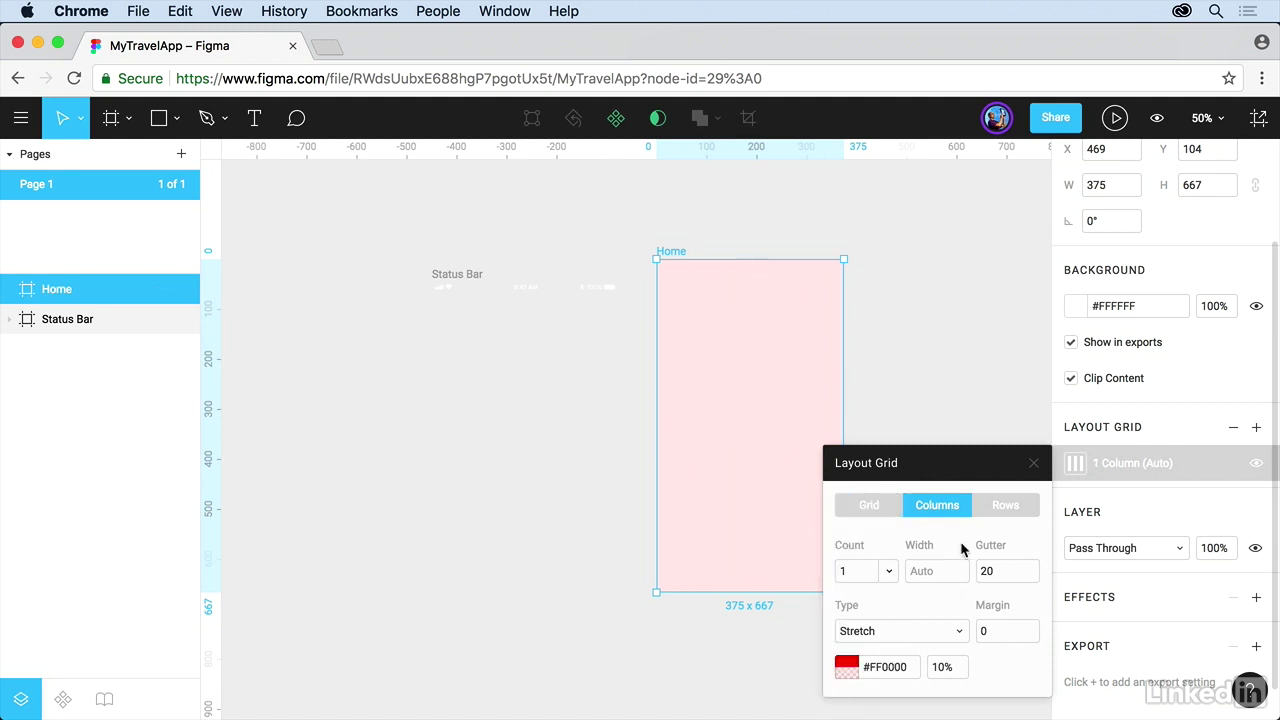
Set the column grid margin to 20px and close the grid settings.
left_click(979, 633)
type("20")
key("Return")
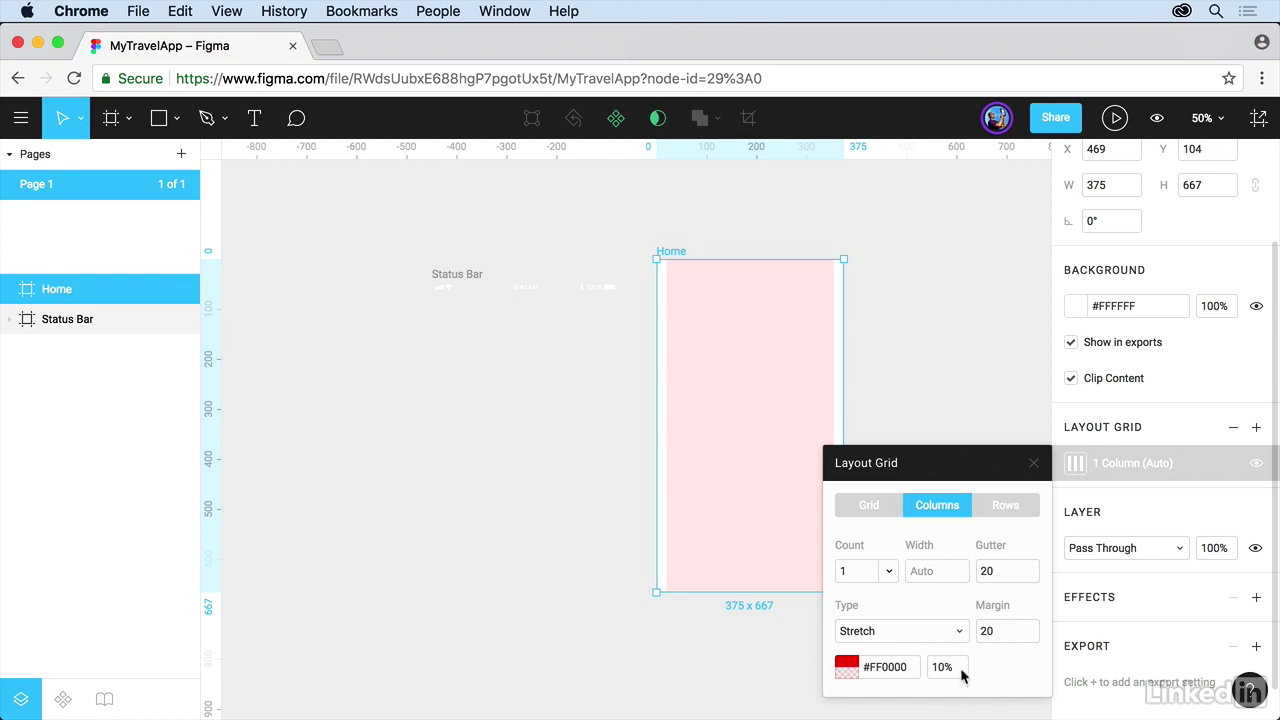
left_click(960, 633)
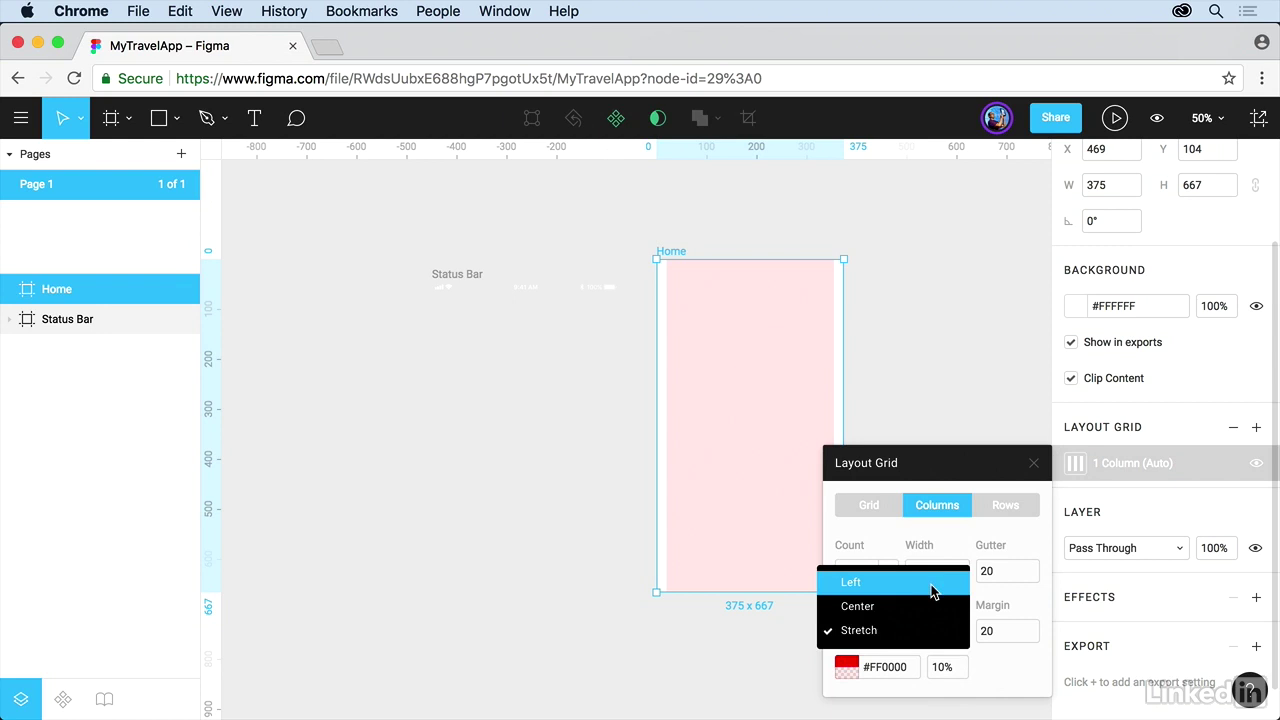
left_click(891, 411)
Return the accidentally stretched Home frame to the 375 × 667 iPhone 8 size.
left_click(824, 443)
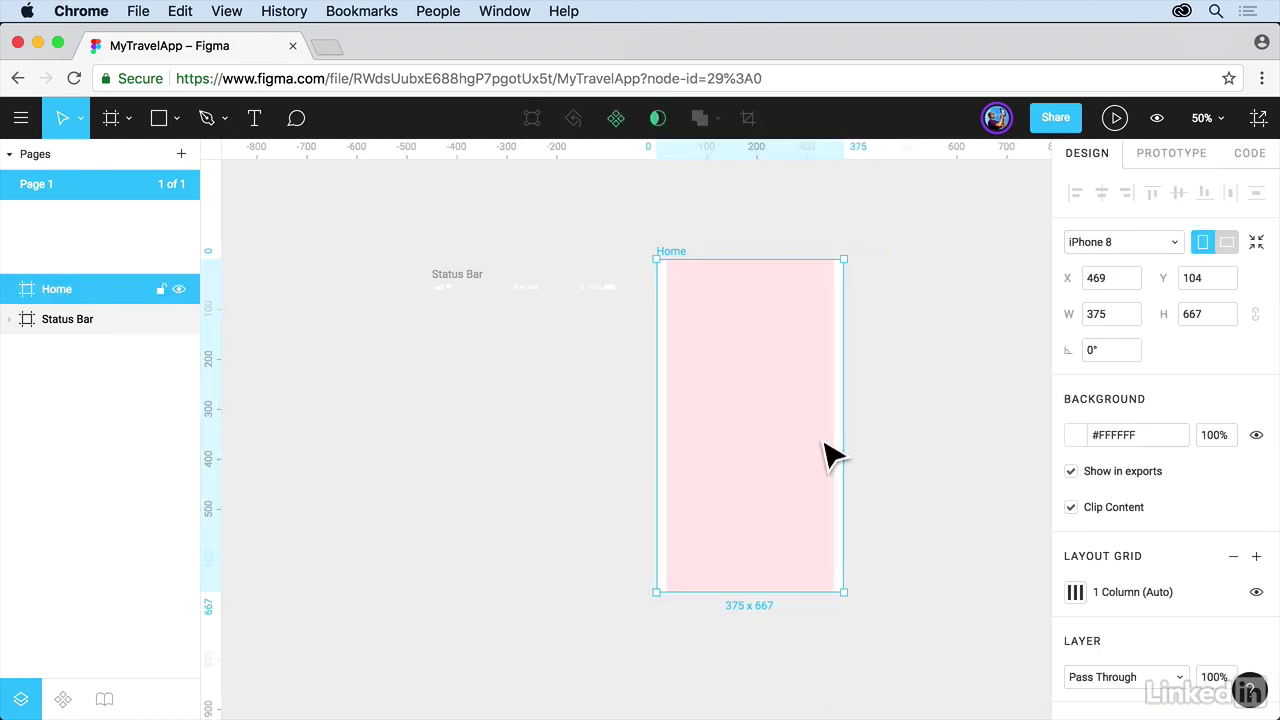
left_click_drag(849, 603, 868, 622)
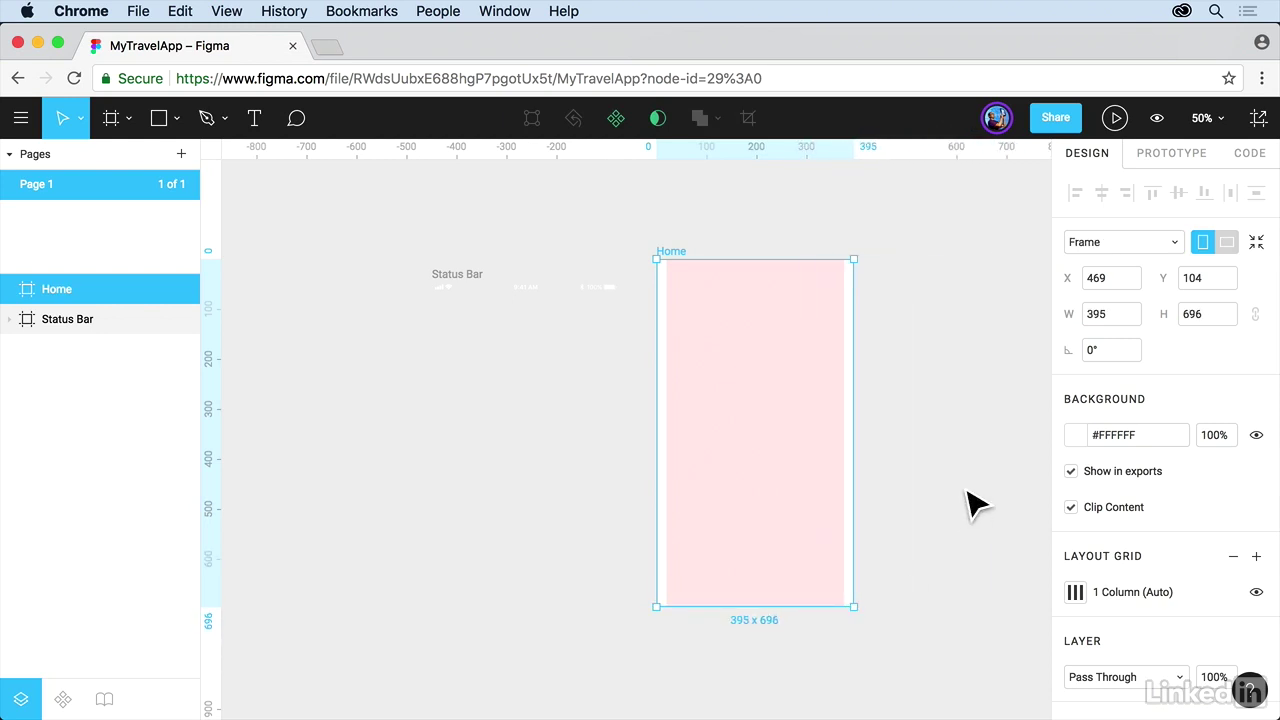
left_click(1179, 246)
left_click(1150, 352)
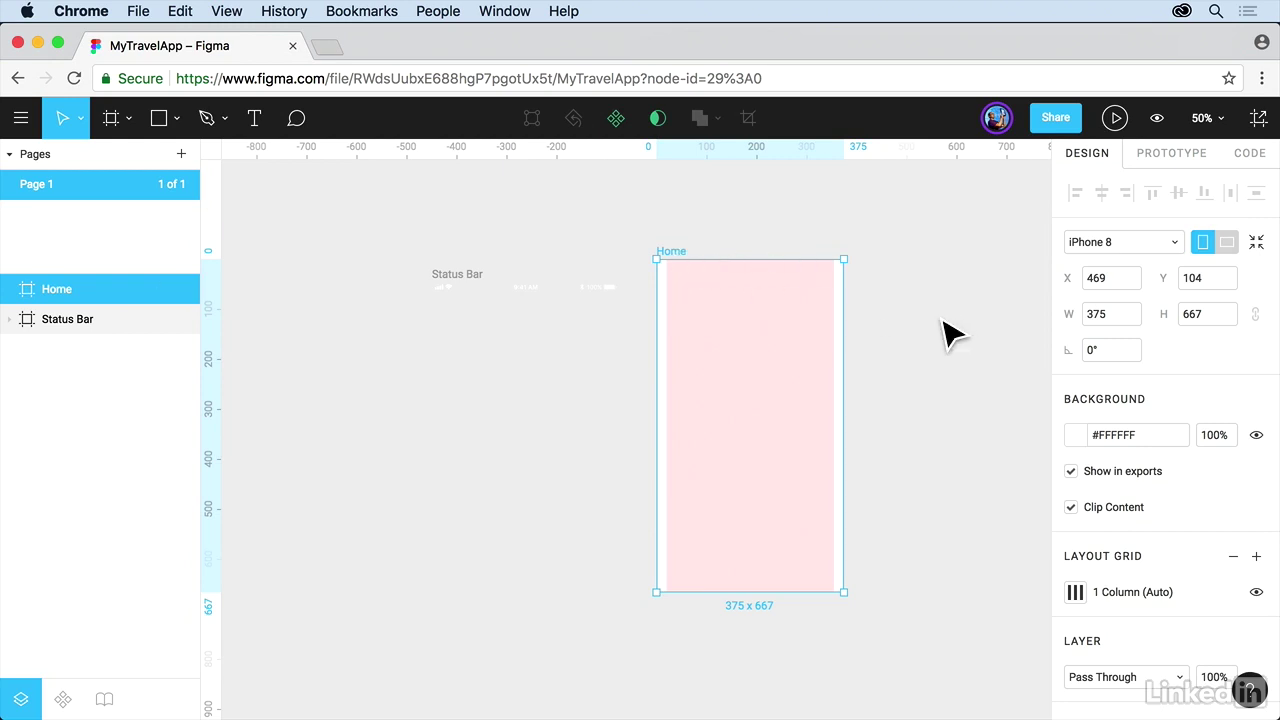
Pan the canvas and Alt-drag two copies of Home into a row on its right.
key("space")
left_click_drag(922, 330, 614, 303)
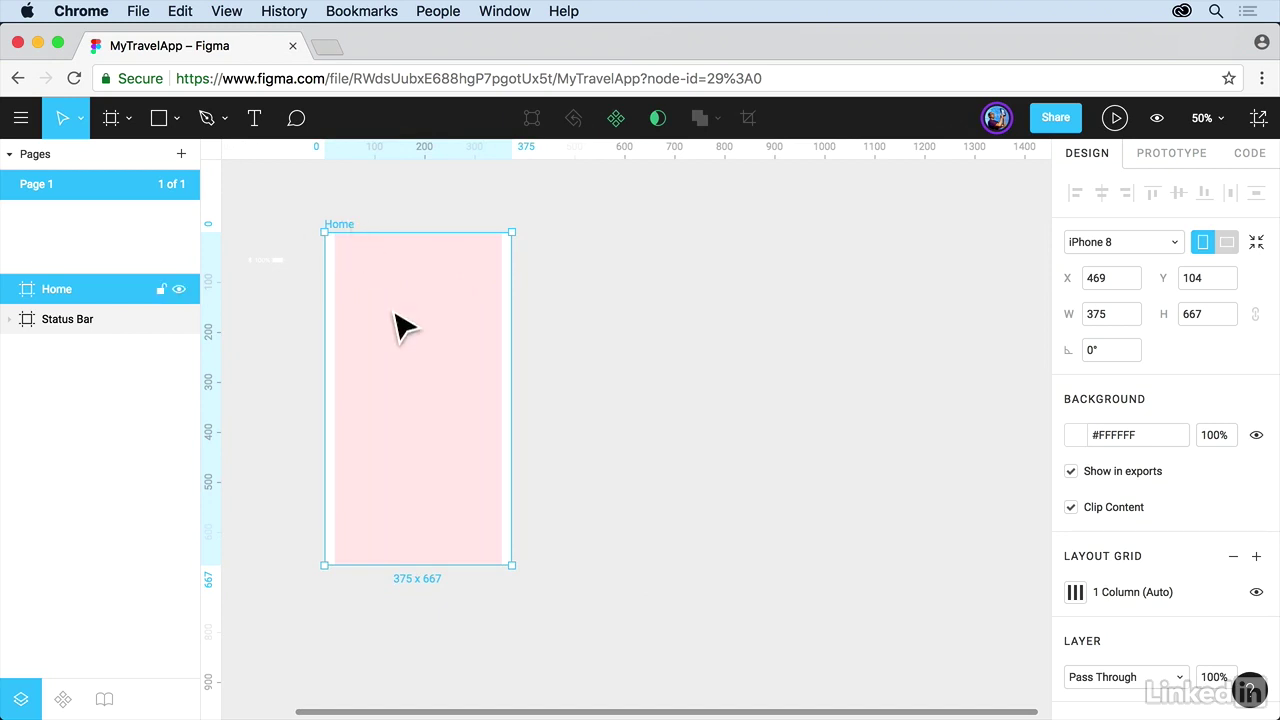
left_click_drag(389, 346, 620, 350)
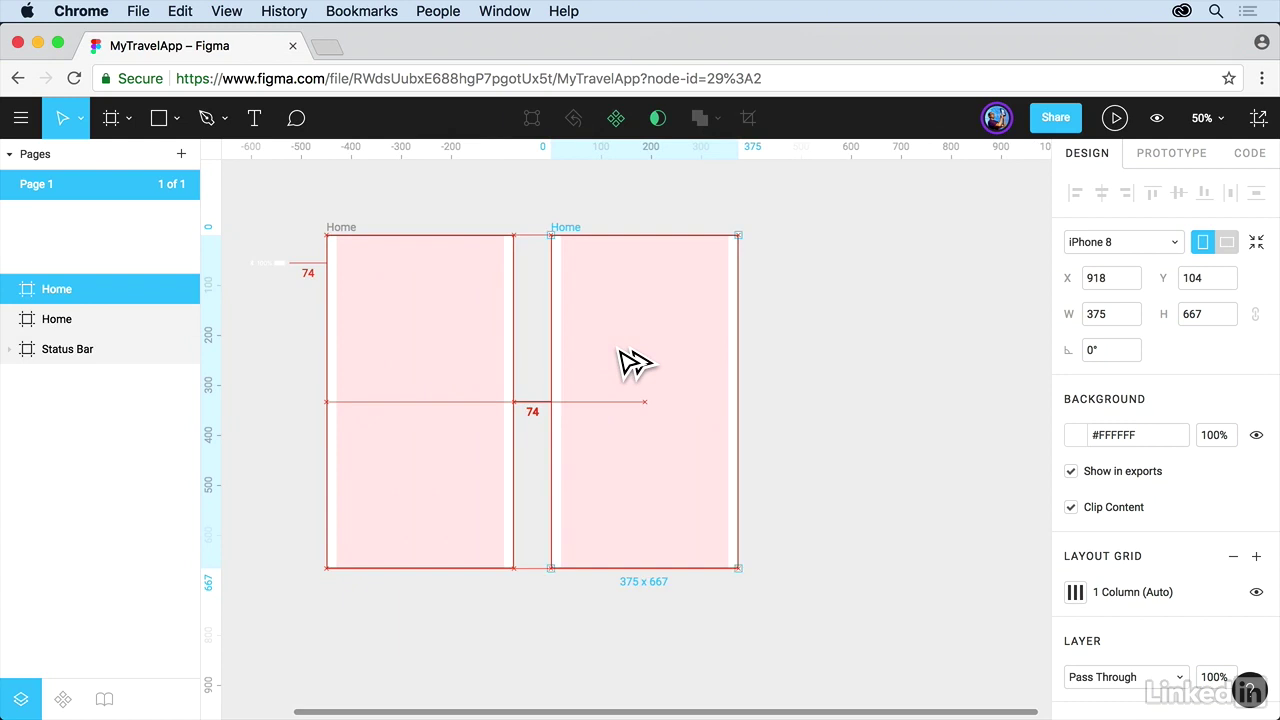
left_click_drag(620, 352, 624, 356)
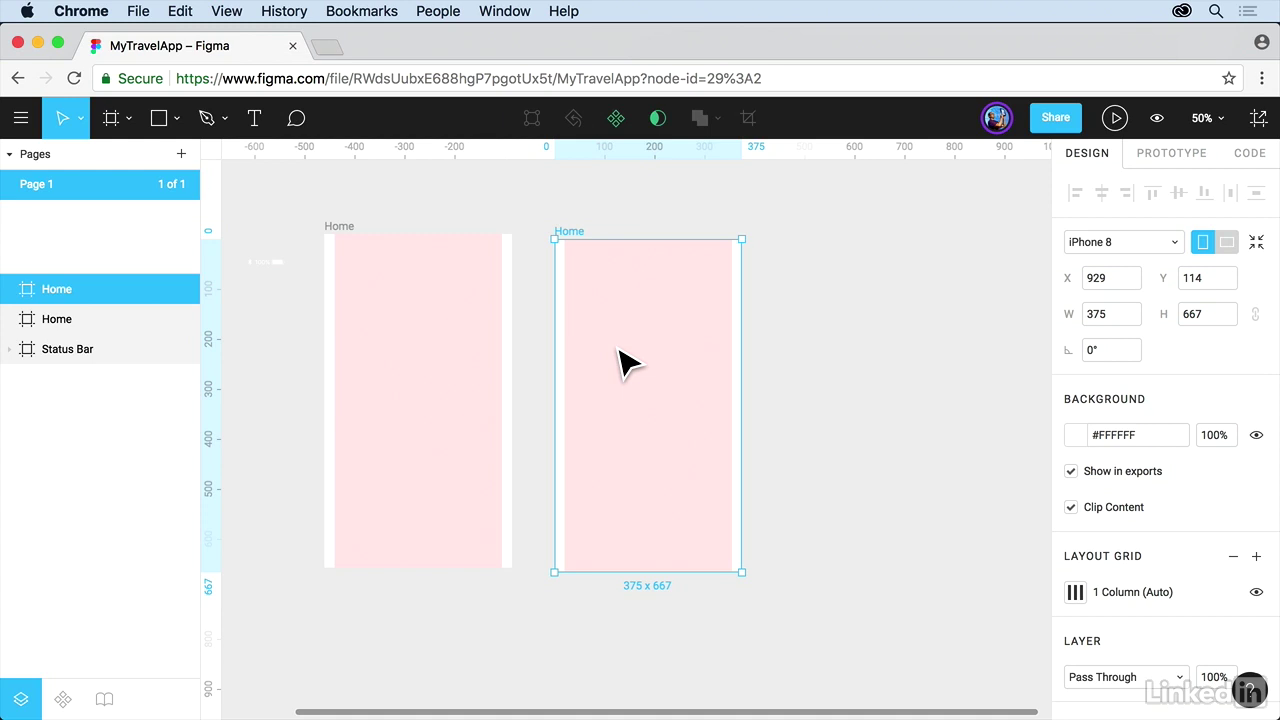
left_click_drag(618, 349, 832, 316)
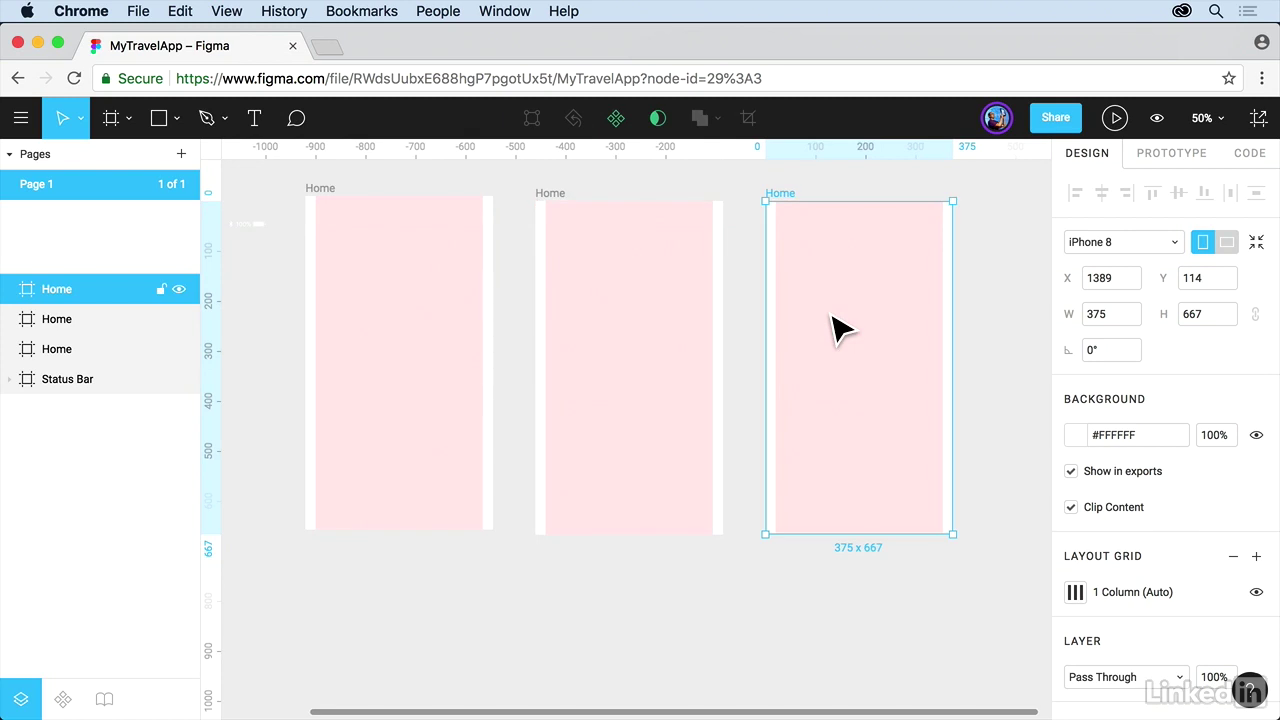
Rename the middle Home frame to 'Login home'.
left_click(59, 322)
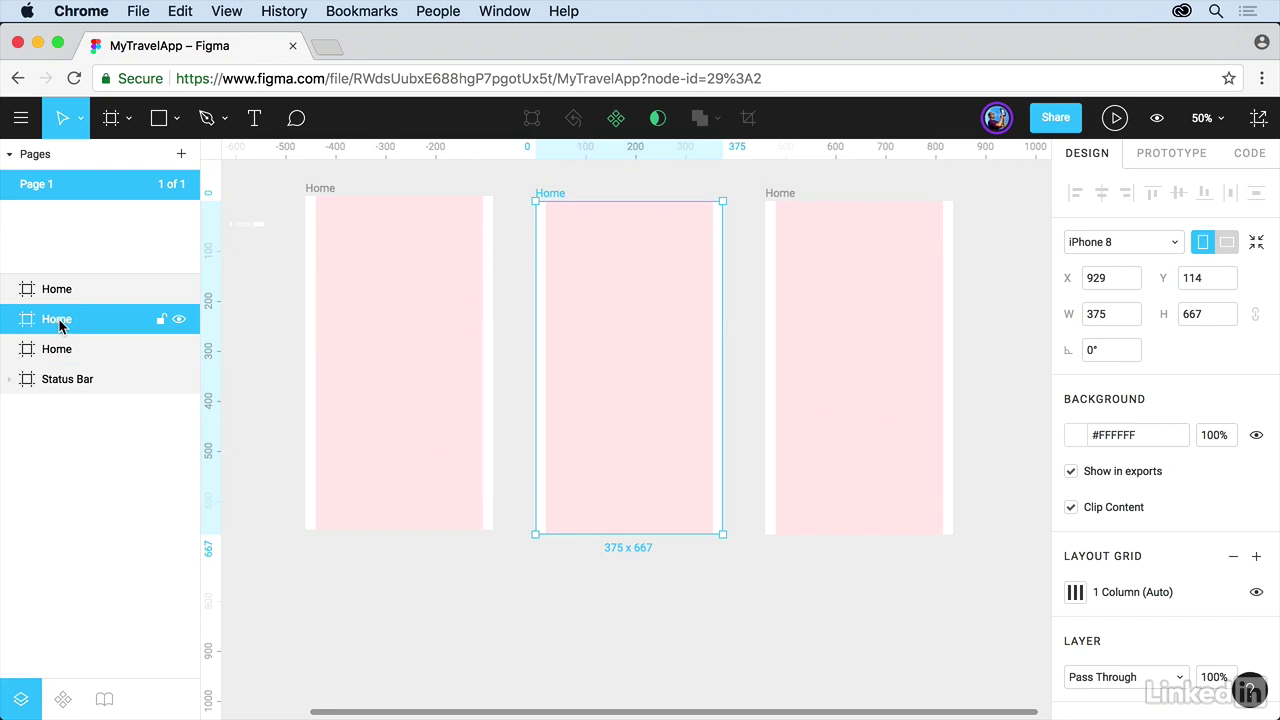
double_click(59, 322)
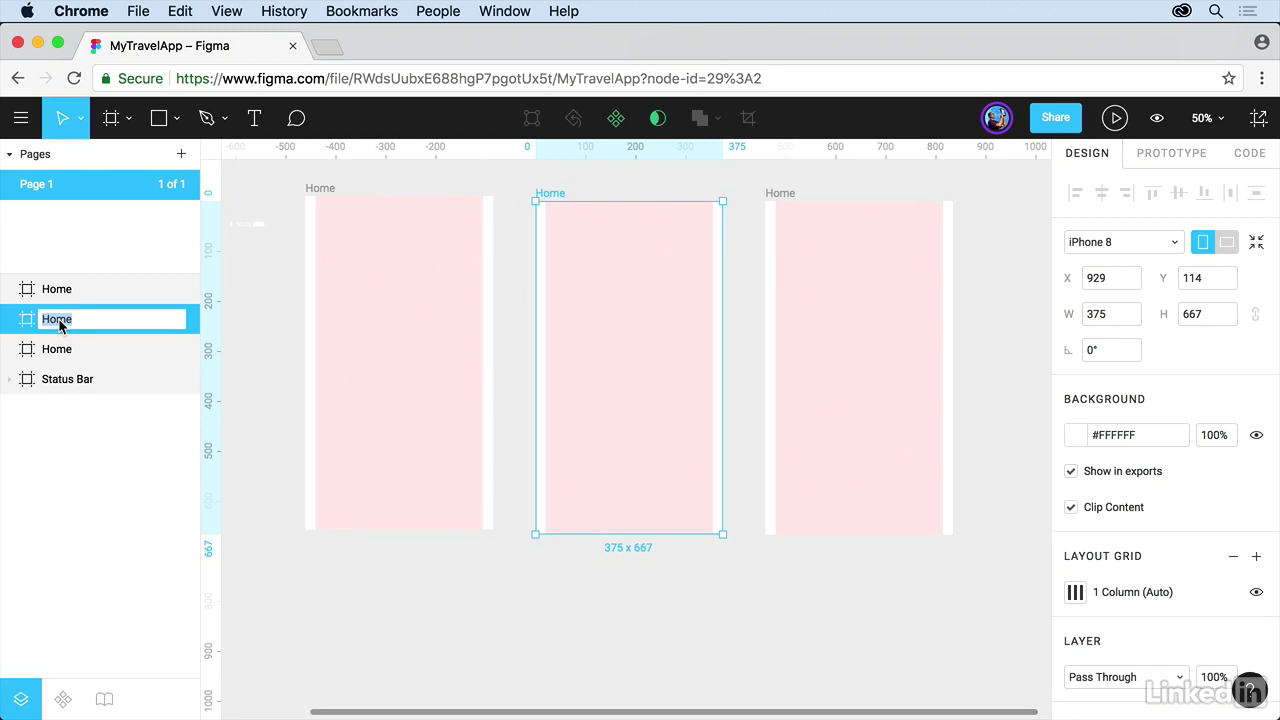
type("Login home")
key("Return")
Rename the right-hand Home frame to 'Hikes'.
left_click(56, 291)
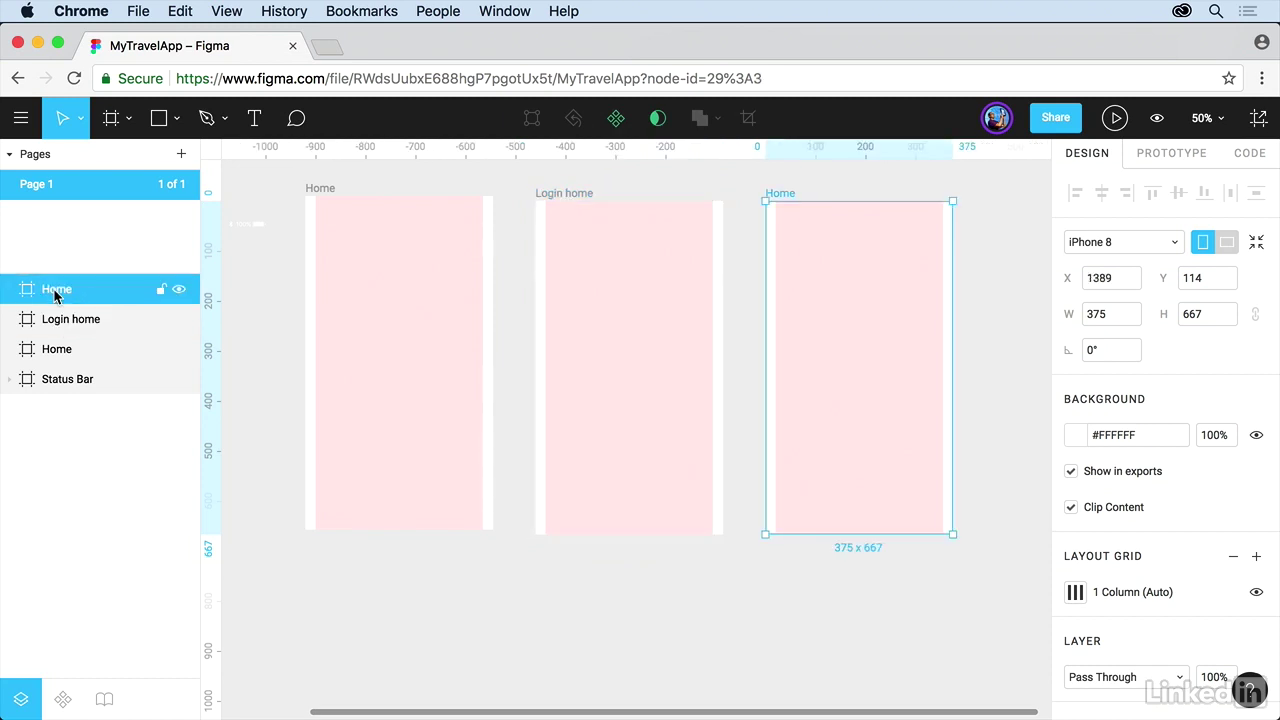
double_click(56, 291)
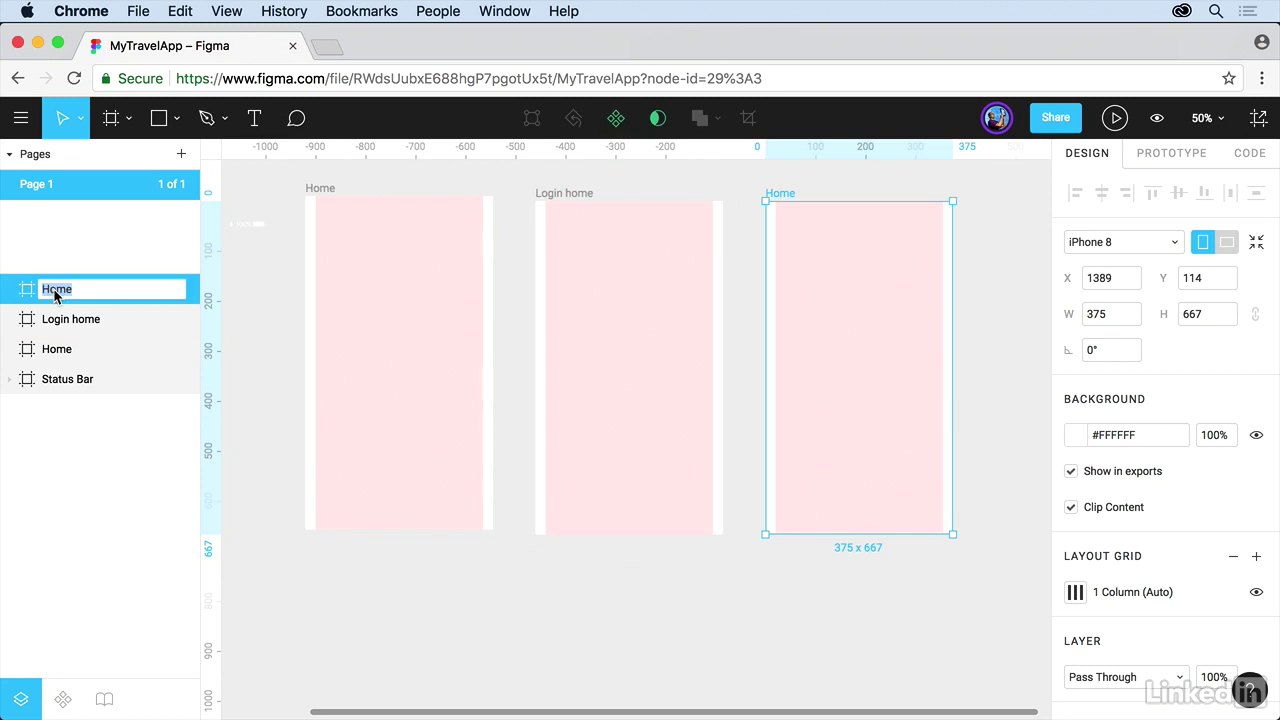
type("Hikes")
key("Return")
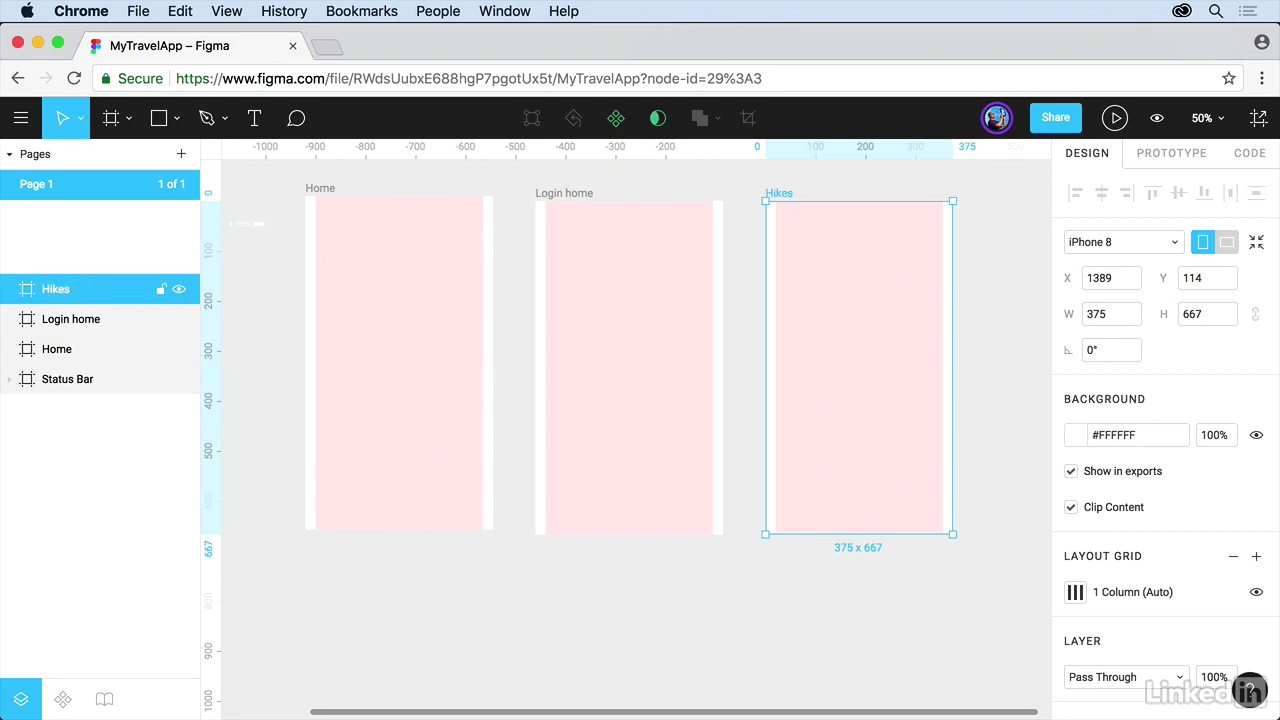